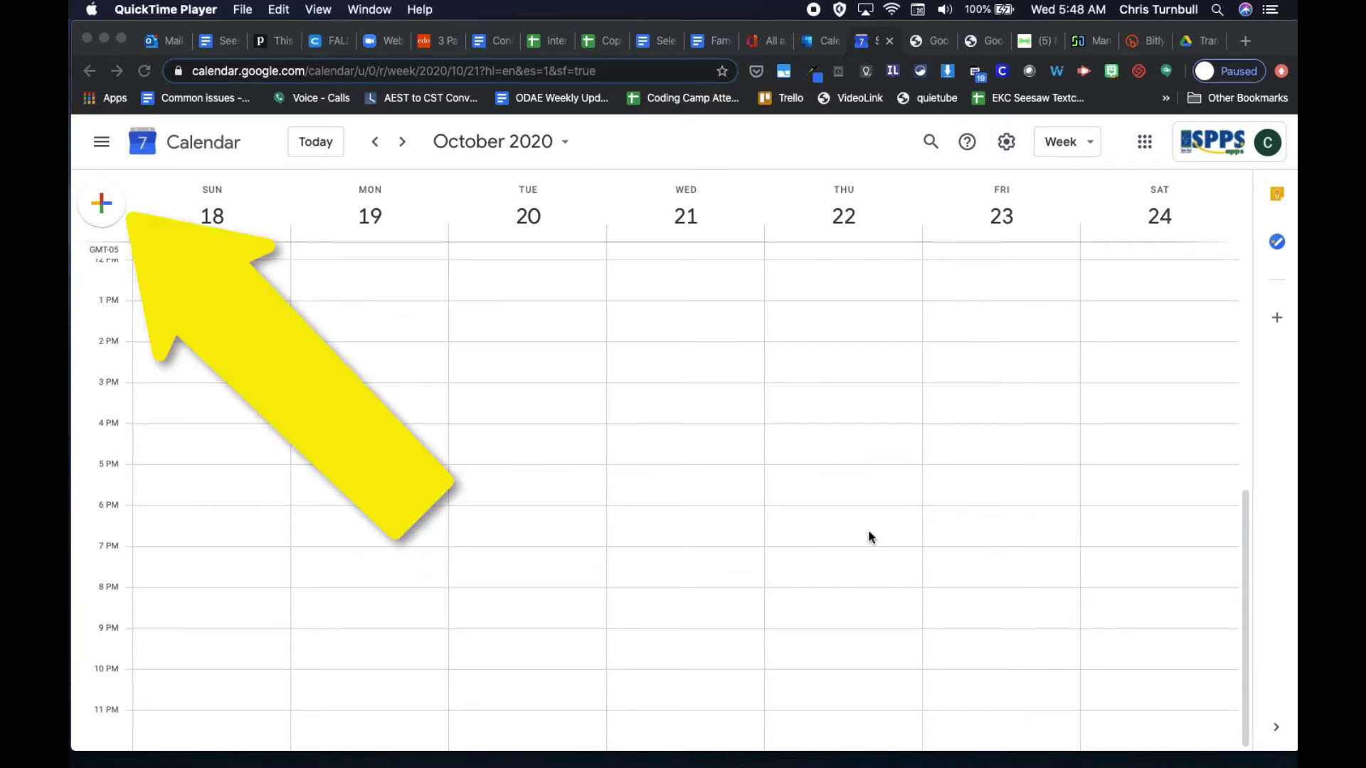
In Chrome, create a new appointment-slots entry and title it 'Fall Conferences'
click(102, 208)
click(101, 206)
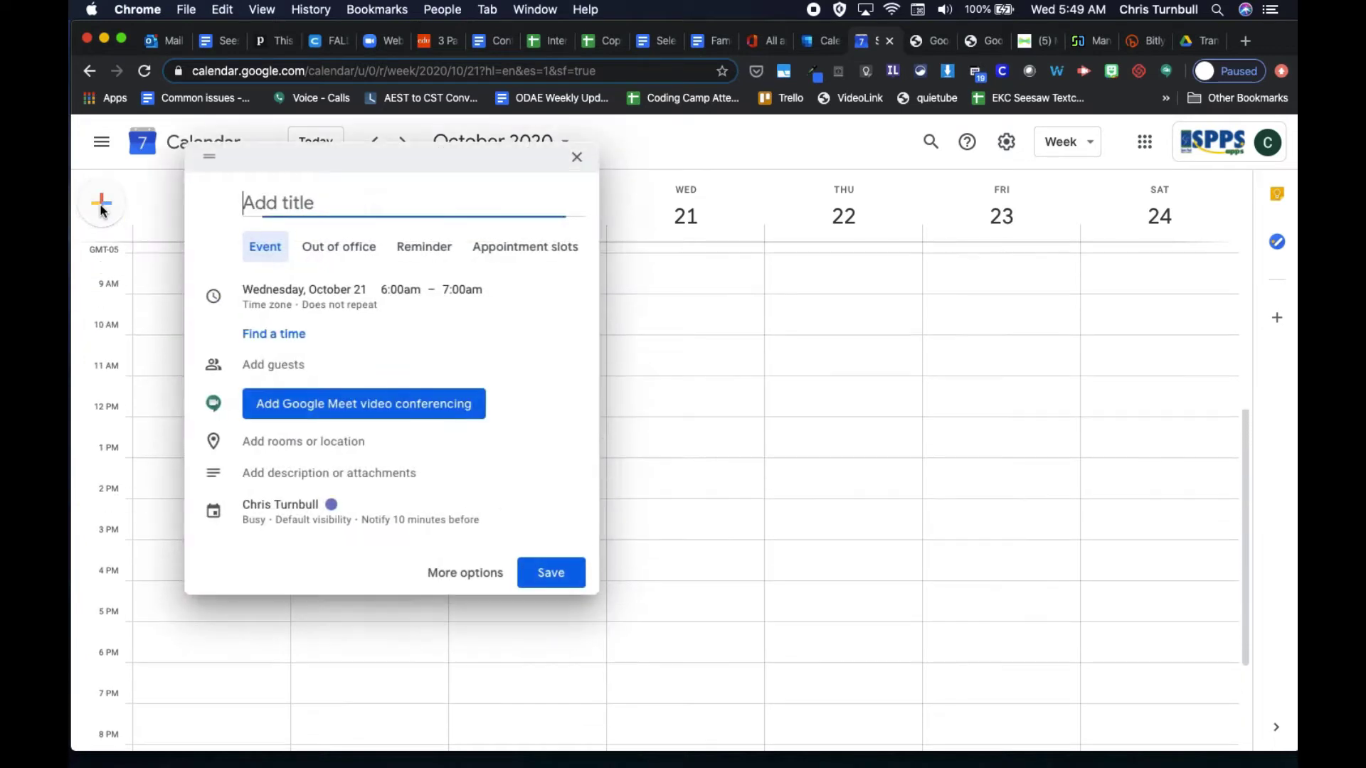
click(502, 253)
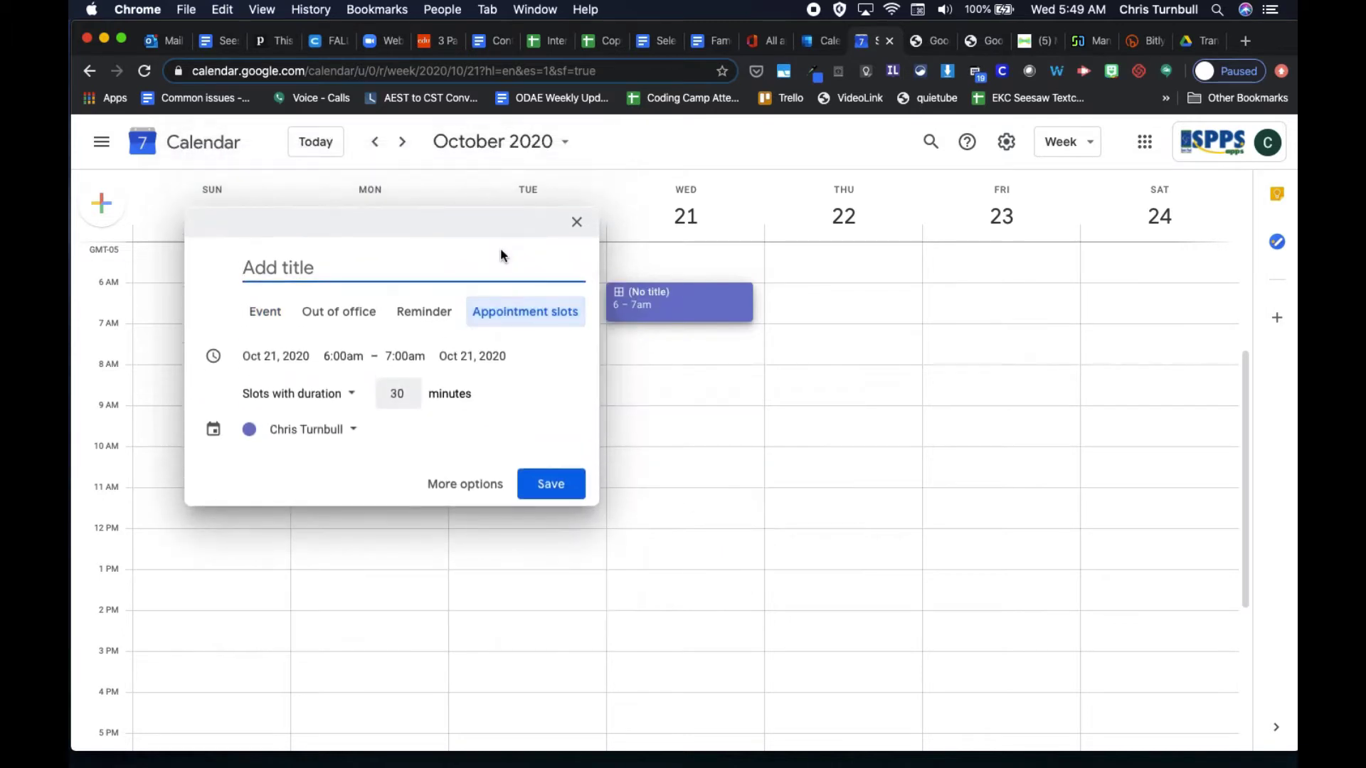
text(FAI)
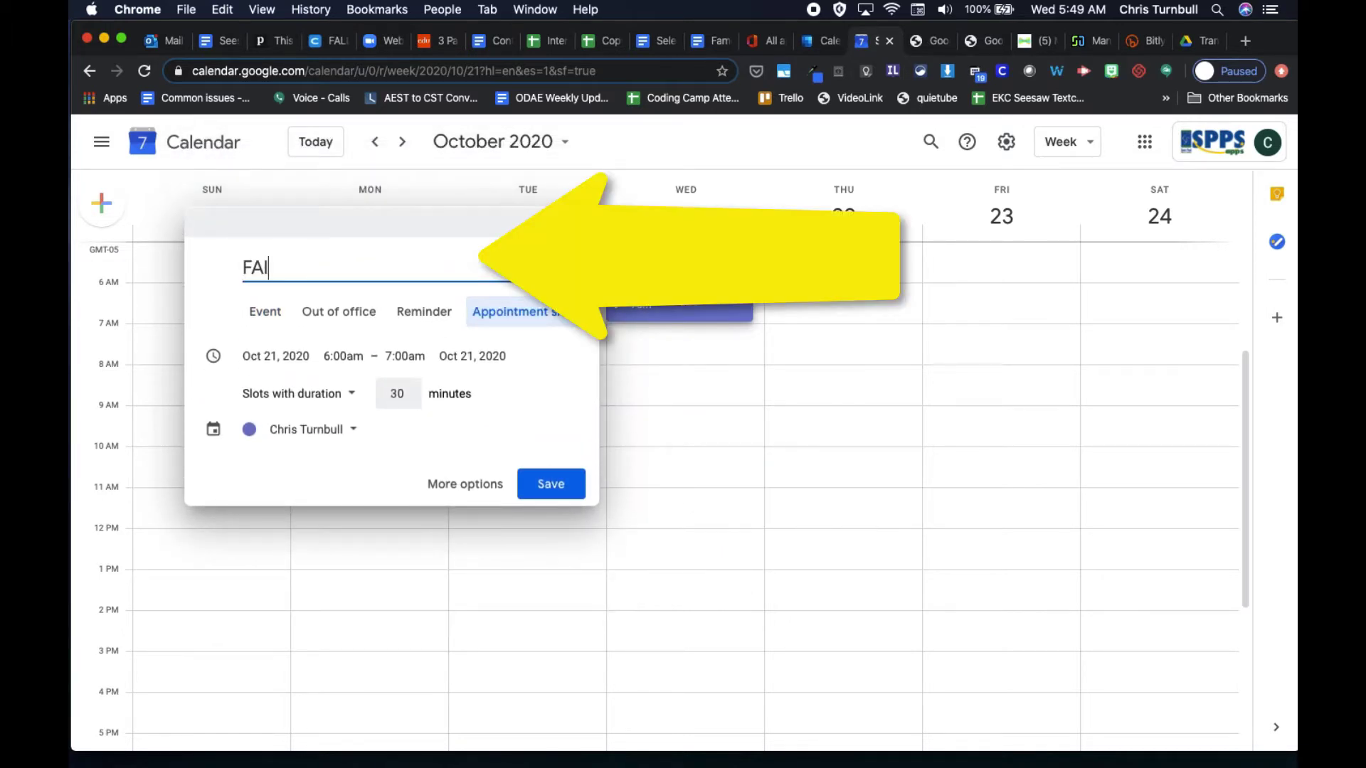
key(BackSpace)
key(BackSpace)
text(Fall C)
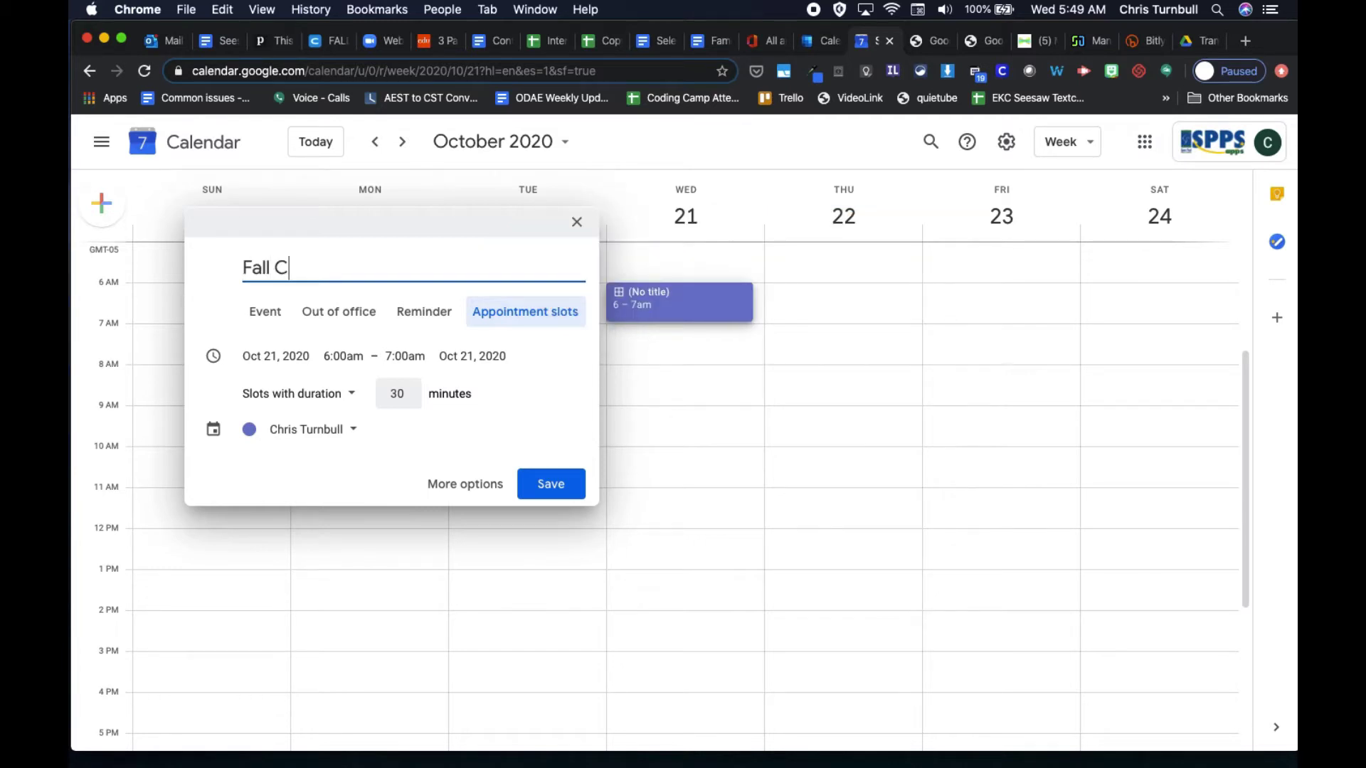
text(onferences)
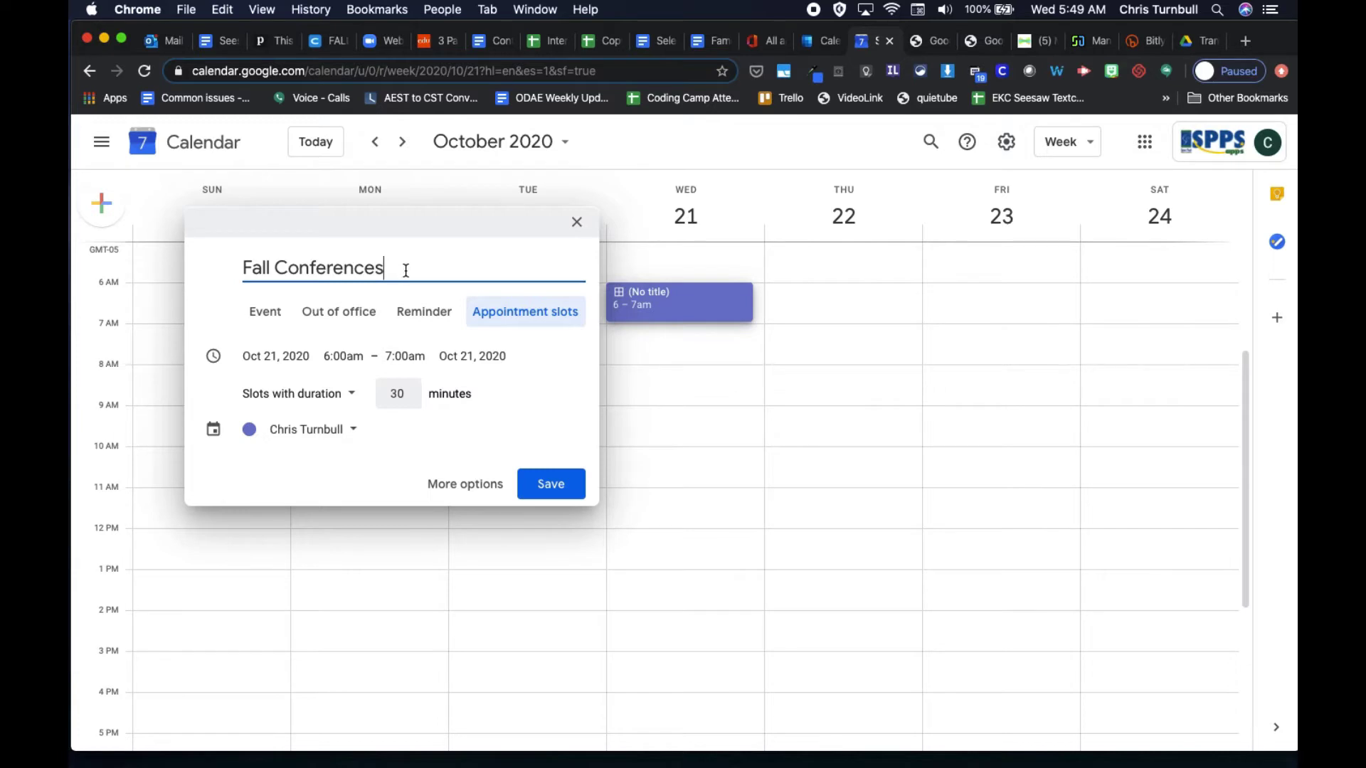
Move the appointment slots to October 20 with a 4:00pm start time
click(293, 357)
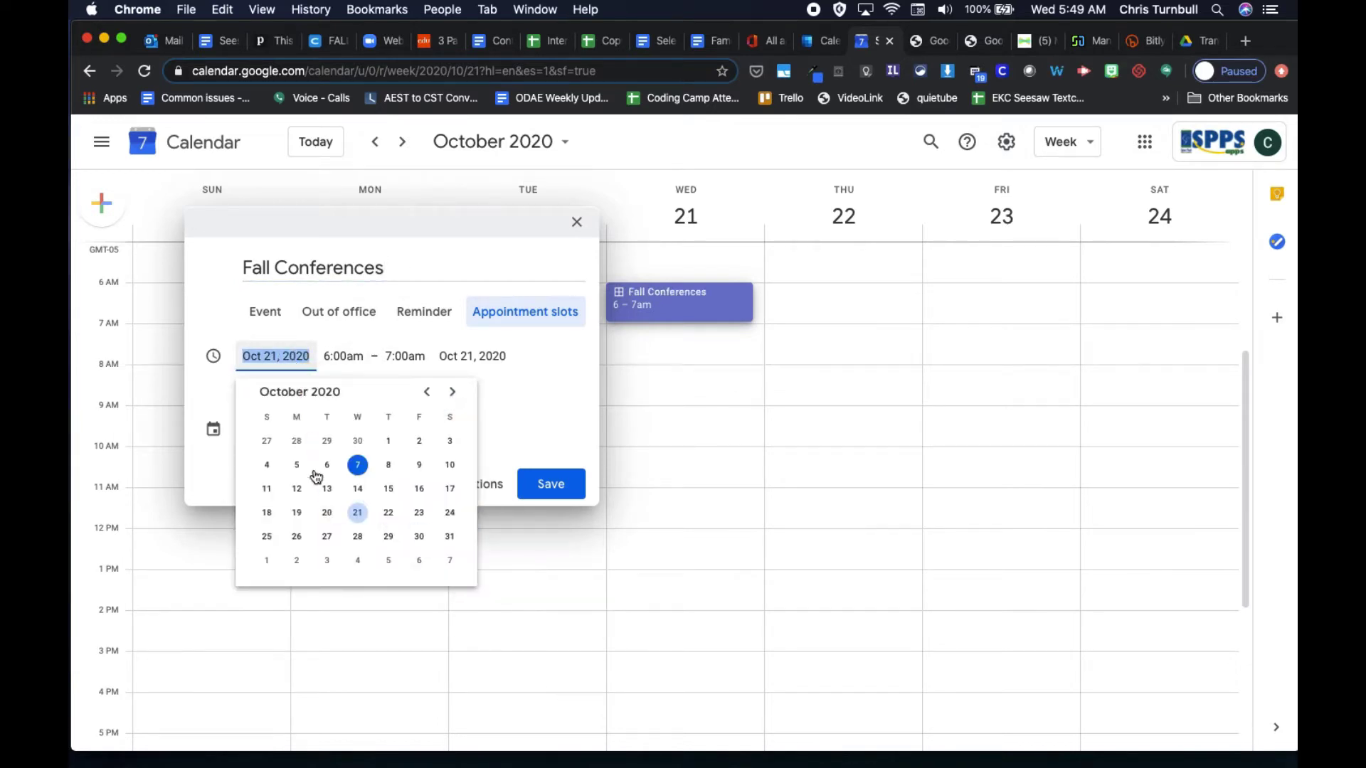
click(326, 512)
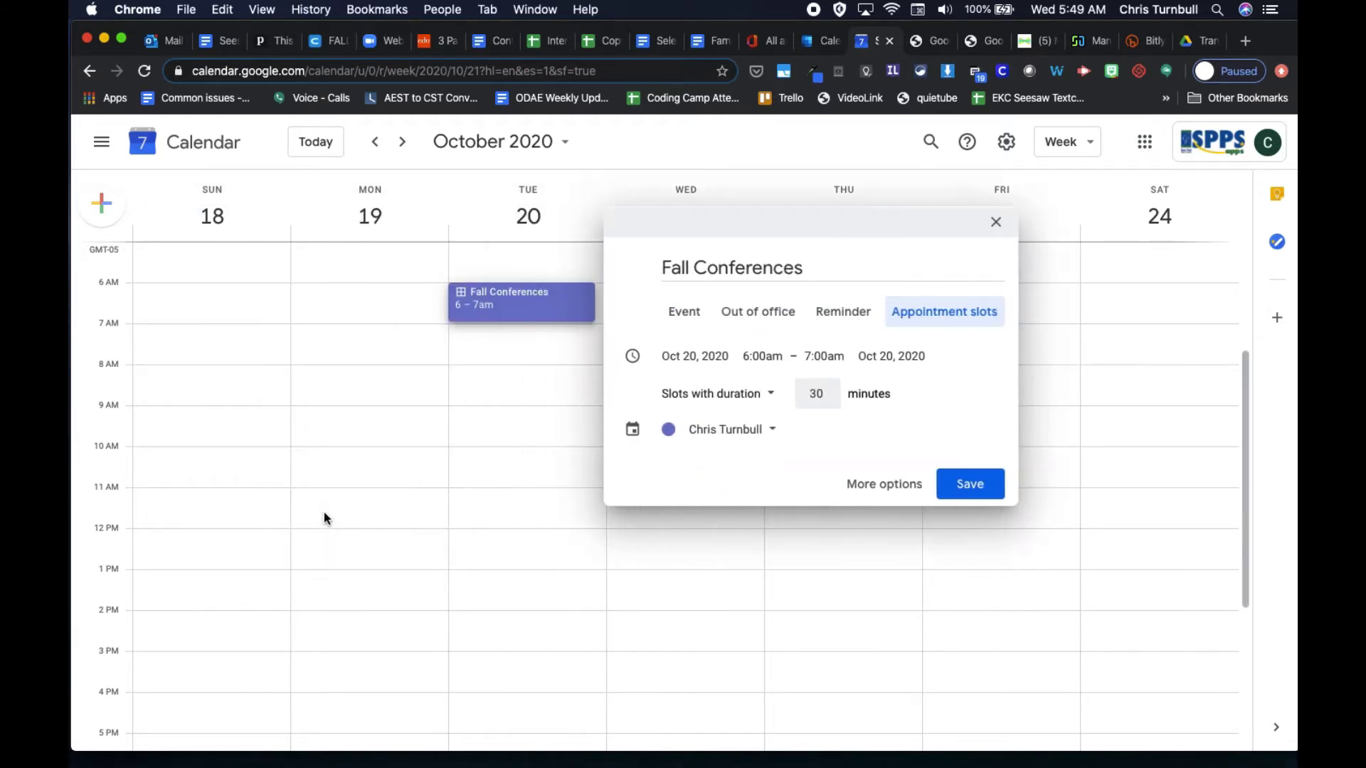
click(766, 355)
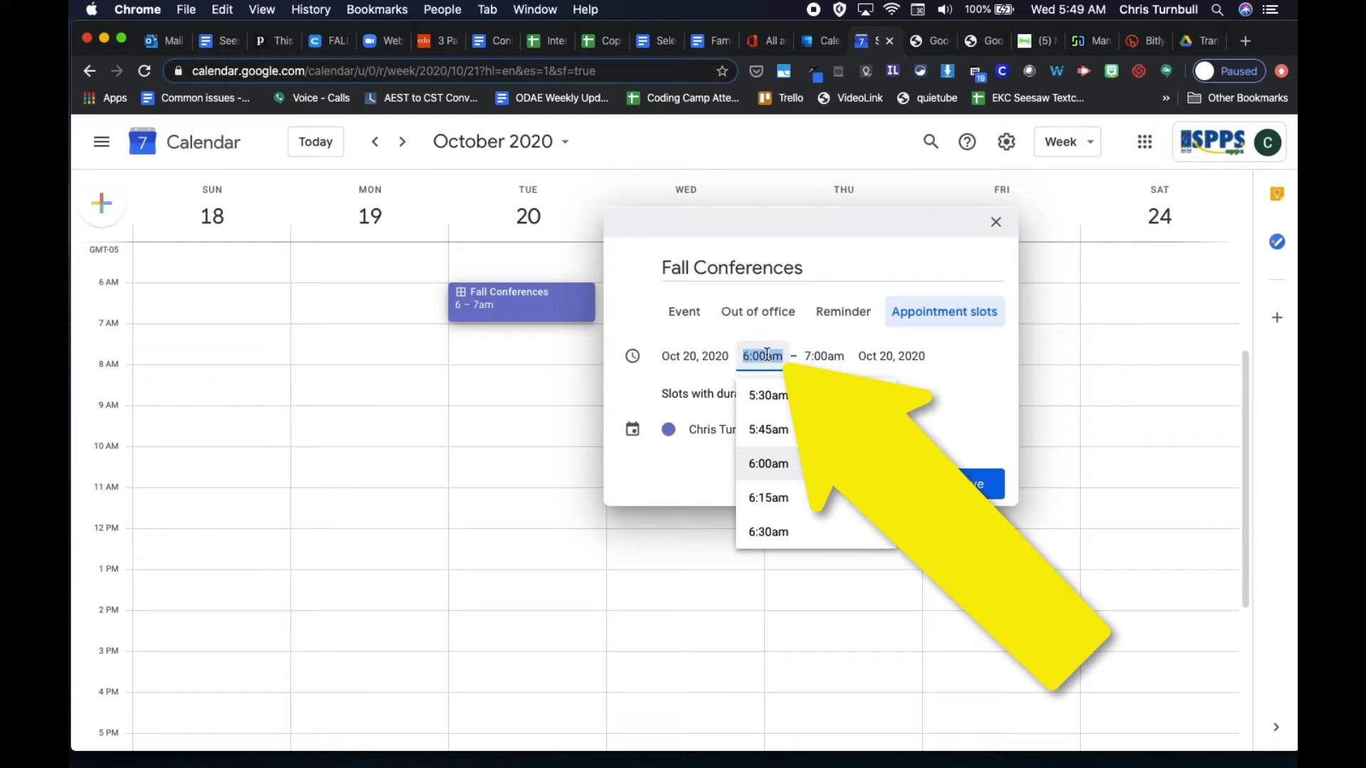
scroll(781, 505, down, 7)
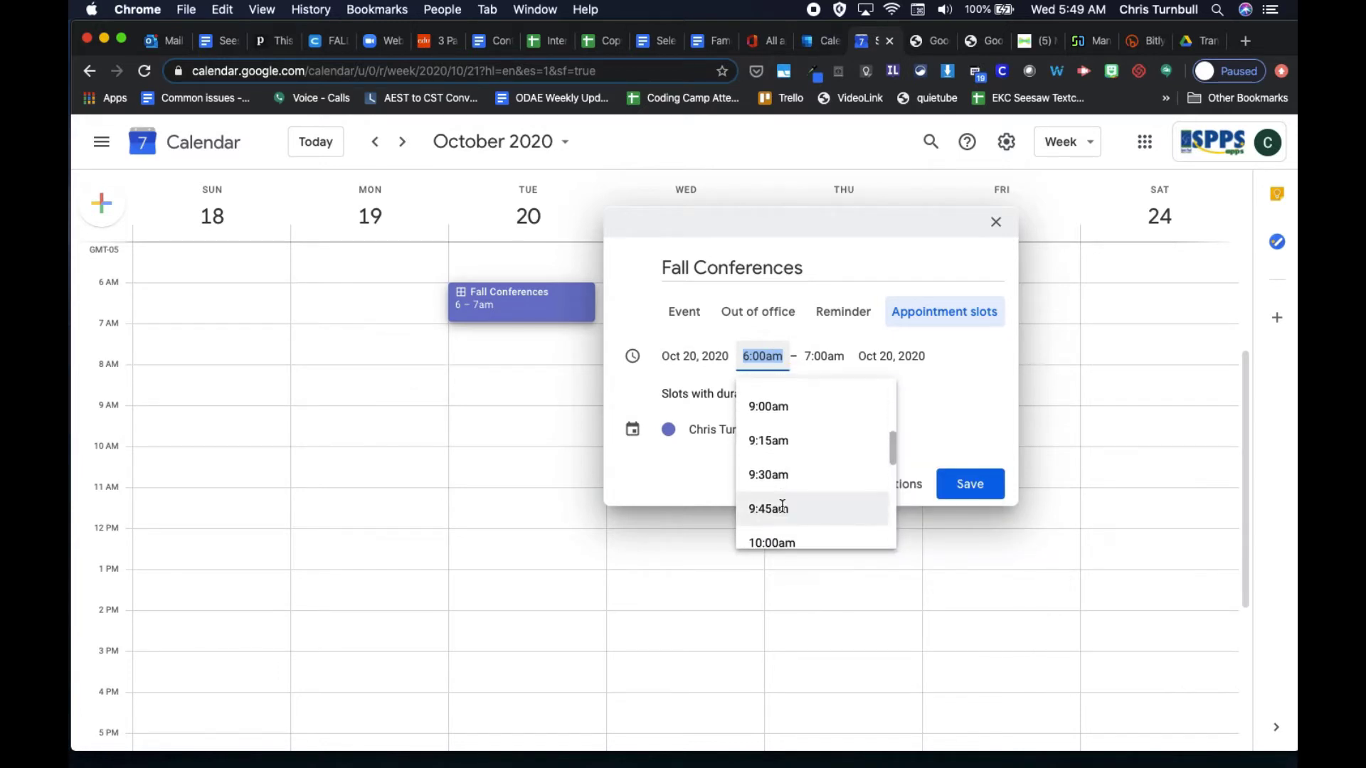
scroll(781, 505, down, 13)
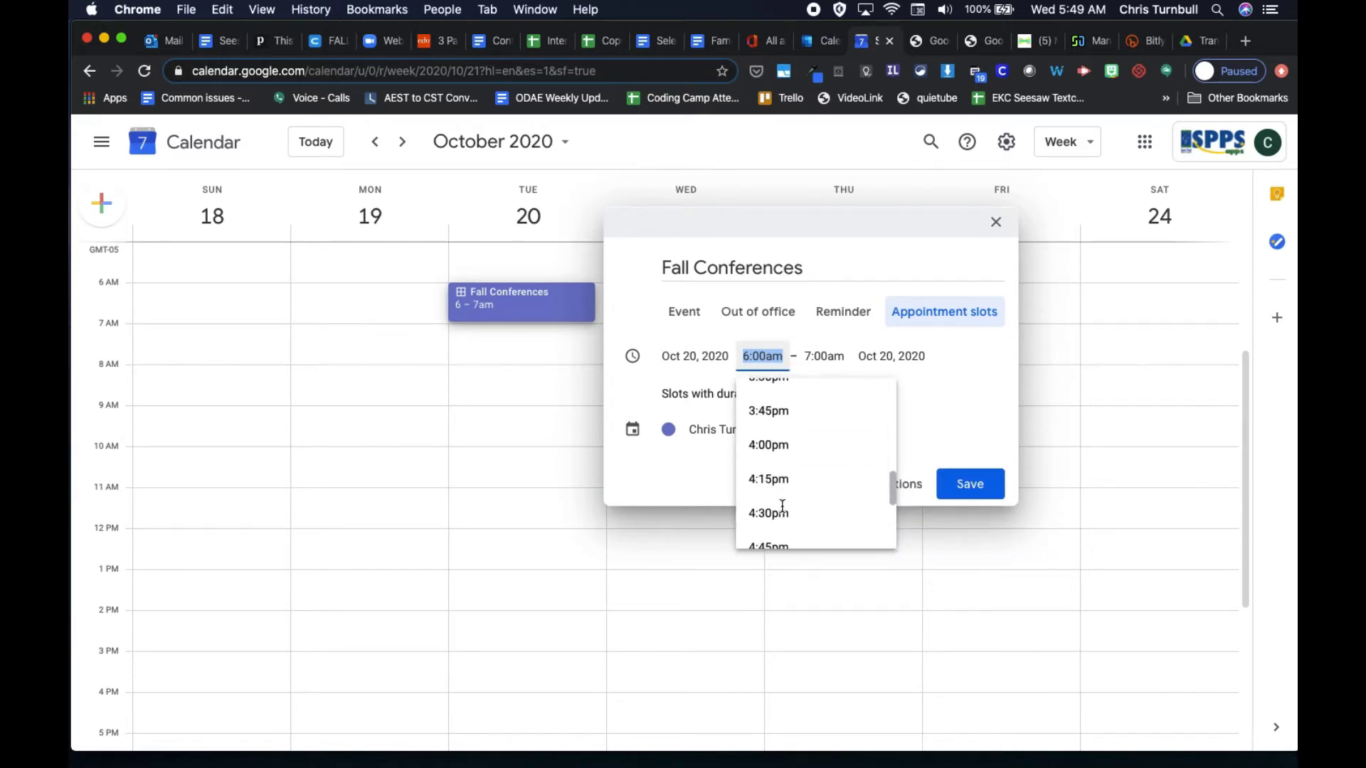
scroll(782, 505, down, 1)
scroll(782, 505, up, 1)
click(776, 461)
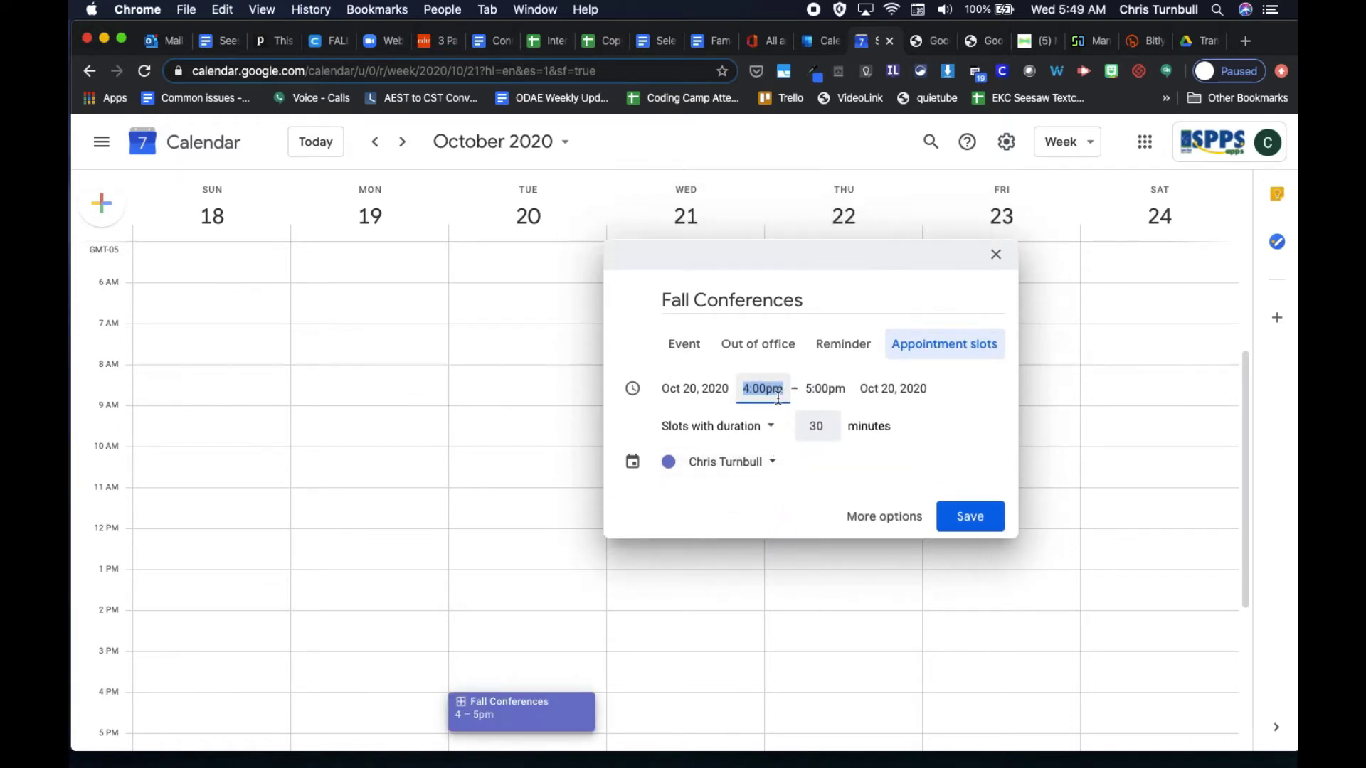
Set the slots' end time to 8:00pm
click(830, 393)
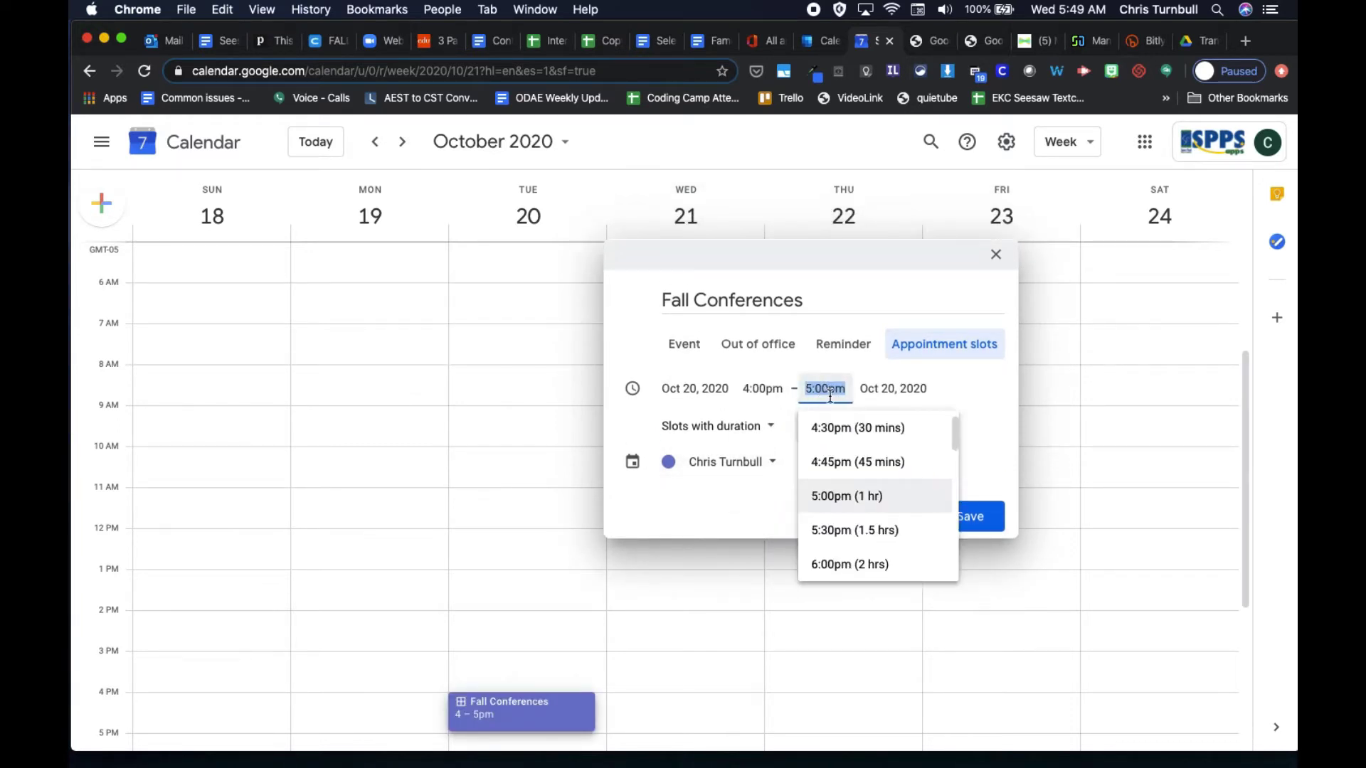
scroll(834, 520, down, 5)
scroll(834, 520, up, 1)
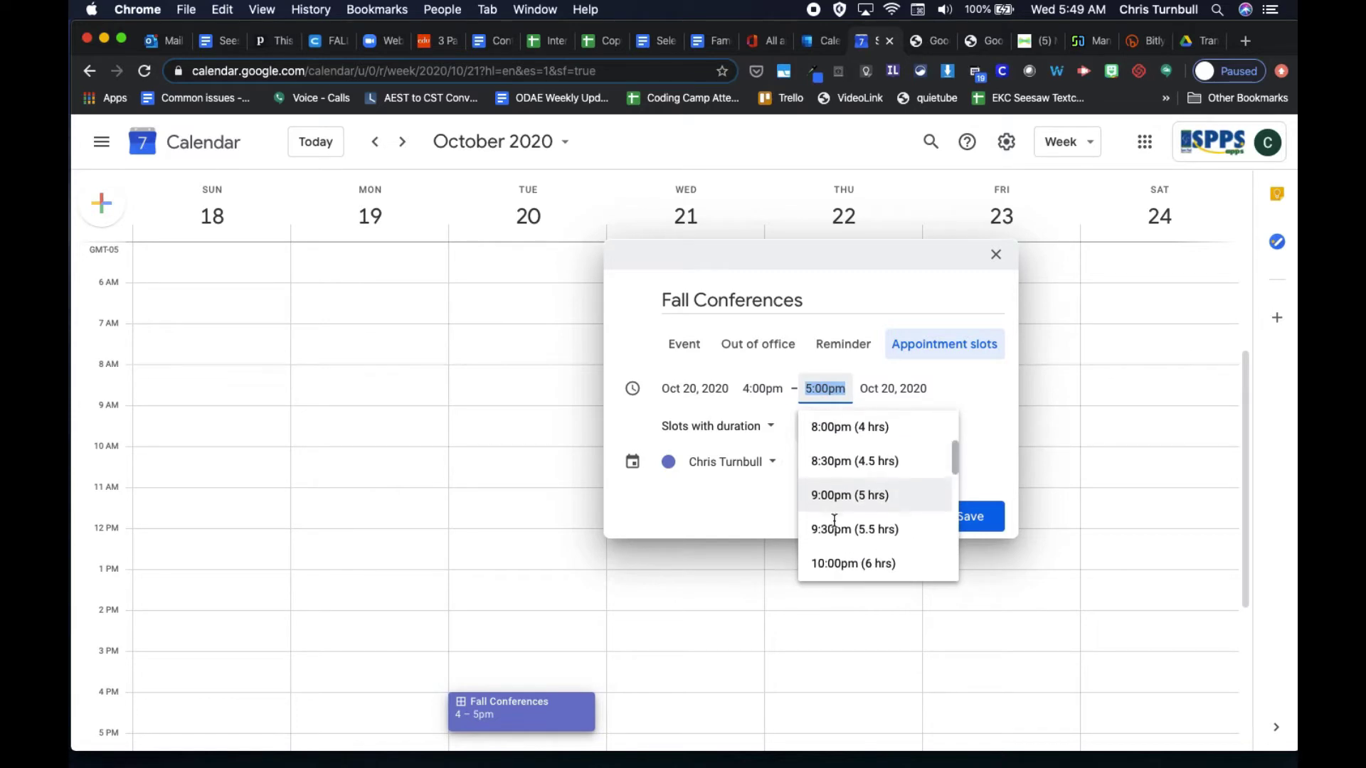
scroll(833, 523, up, 1)
click(844, 462)
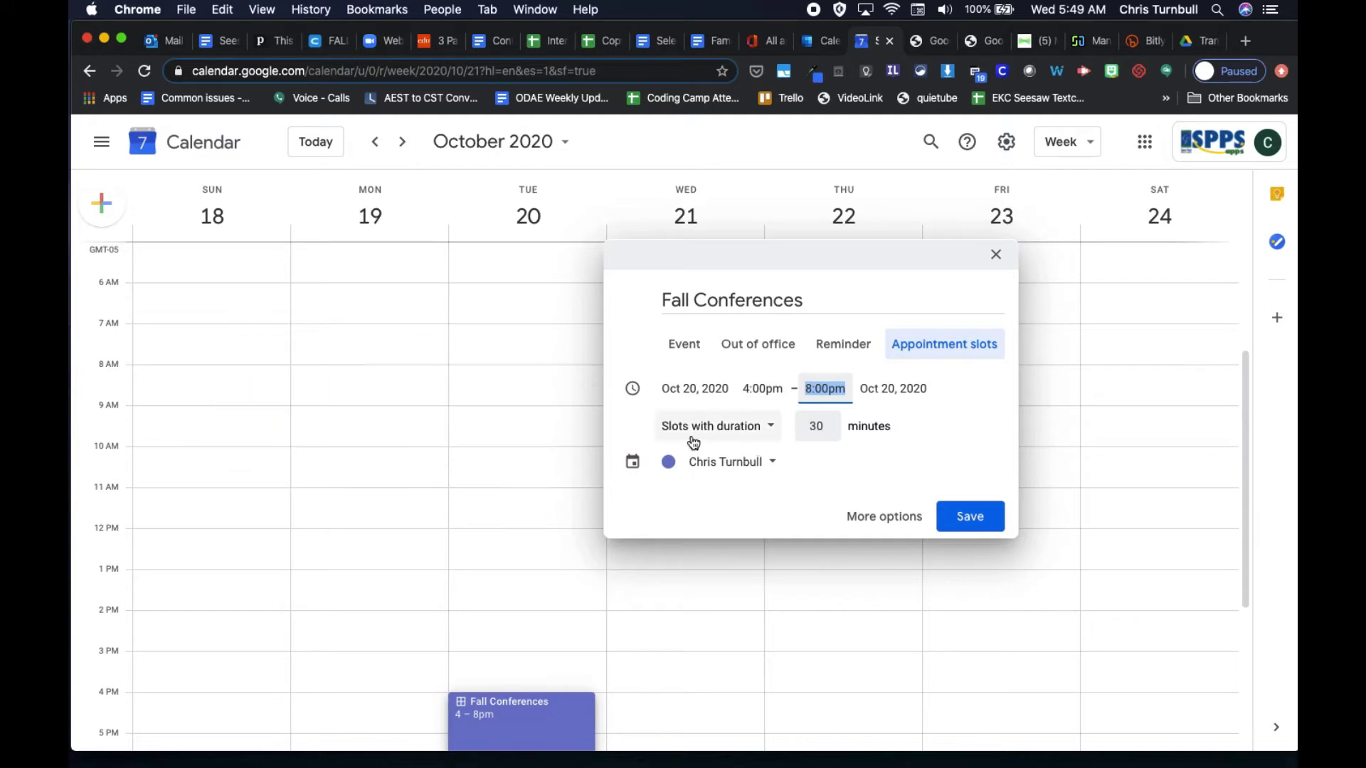
Shorten each slot from 30 to 20 minutes and save the Fall Conferences slots
click(827, 428)
click(829, 430)
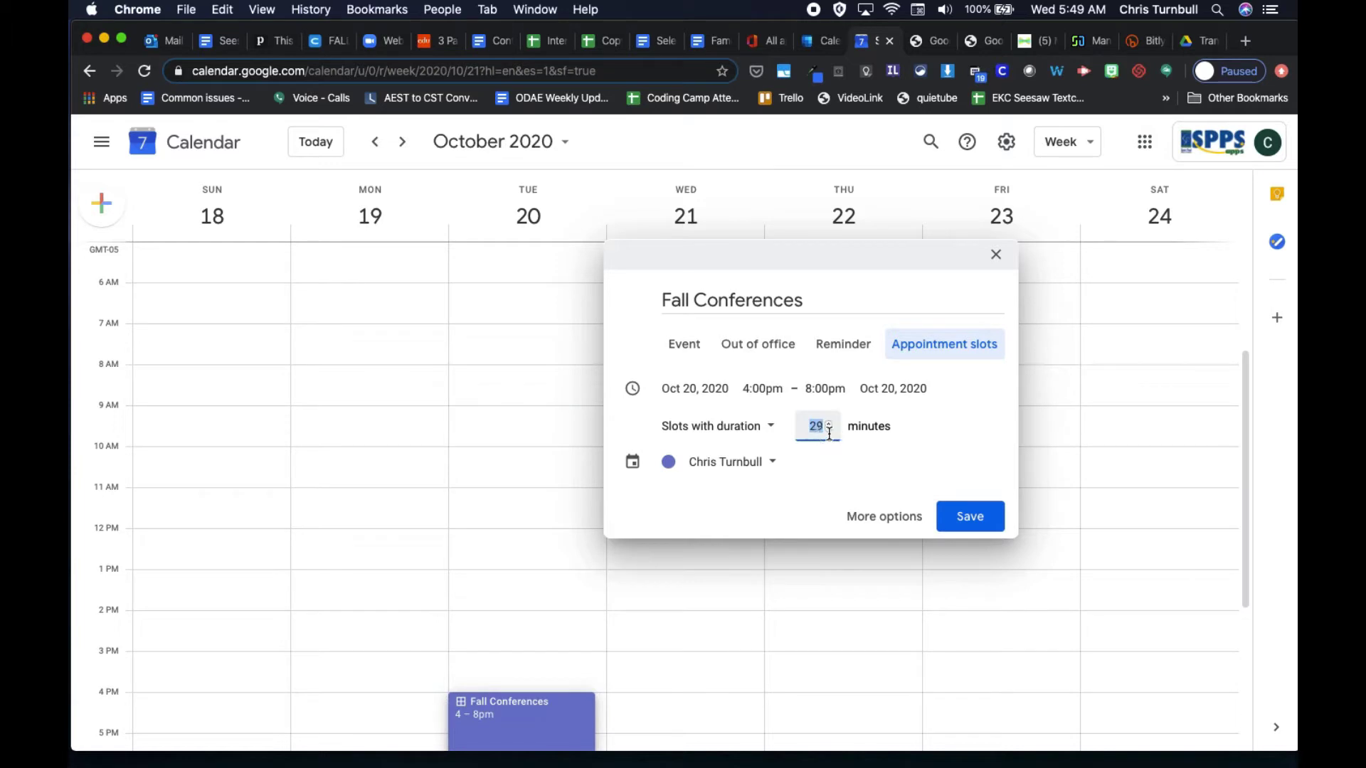
click(829, 430)
click(828, 431)
click(829, 430)
click(829, 431)
click(829, 431)
click(829, 431)
click(829, 431)
click(829, 431)
click(830, 432)
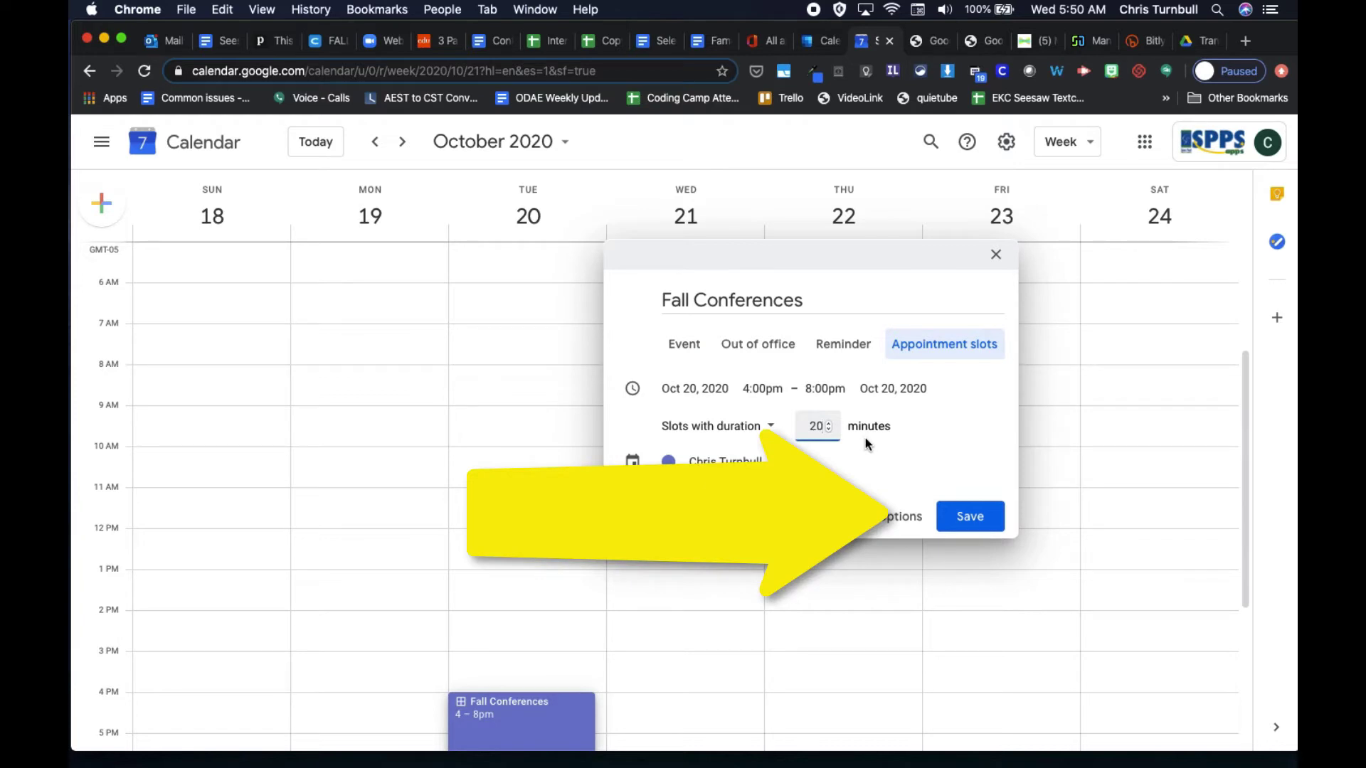
click(960, 508)
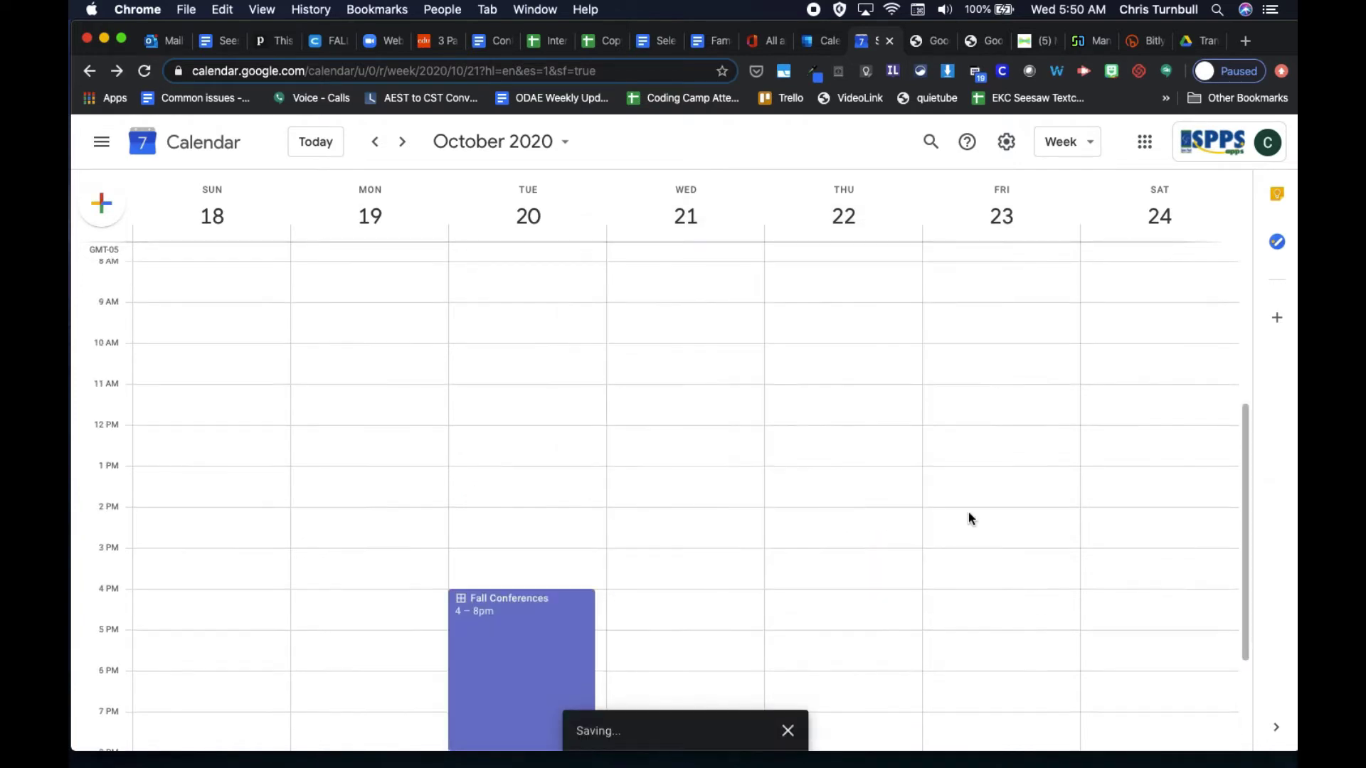
Bring the calendar forward and open the Fall Conferences block on October 20
scroll(849, 593, down, 3)
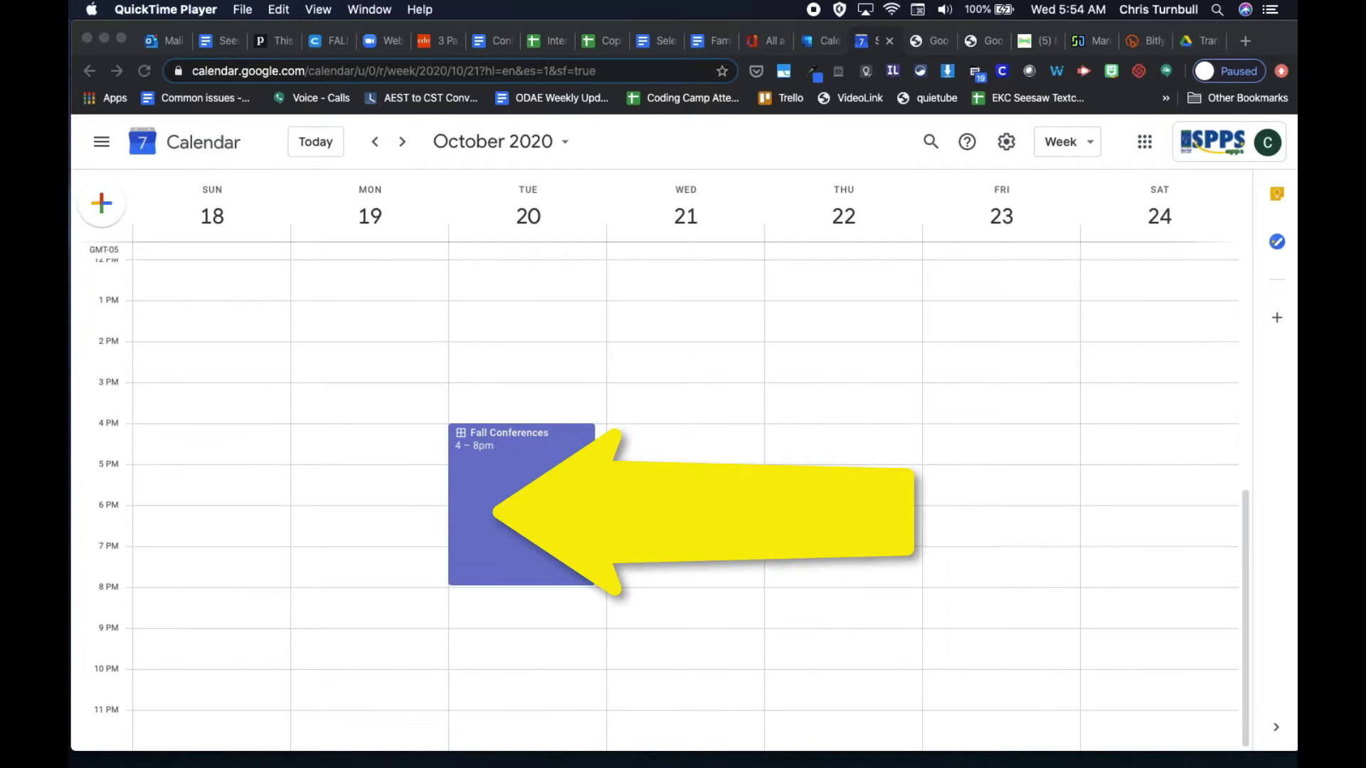
key(super+Tab)
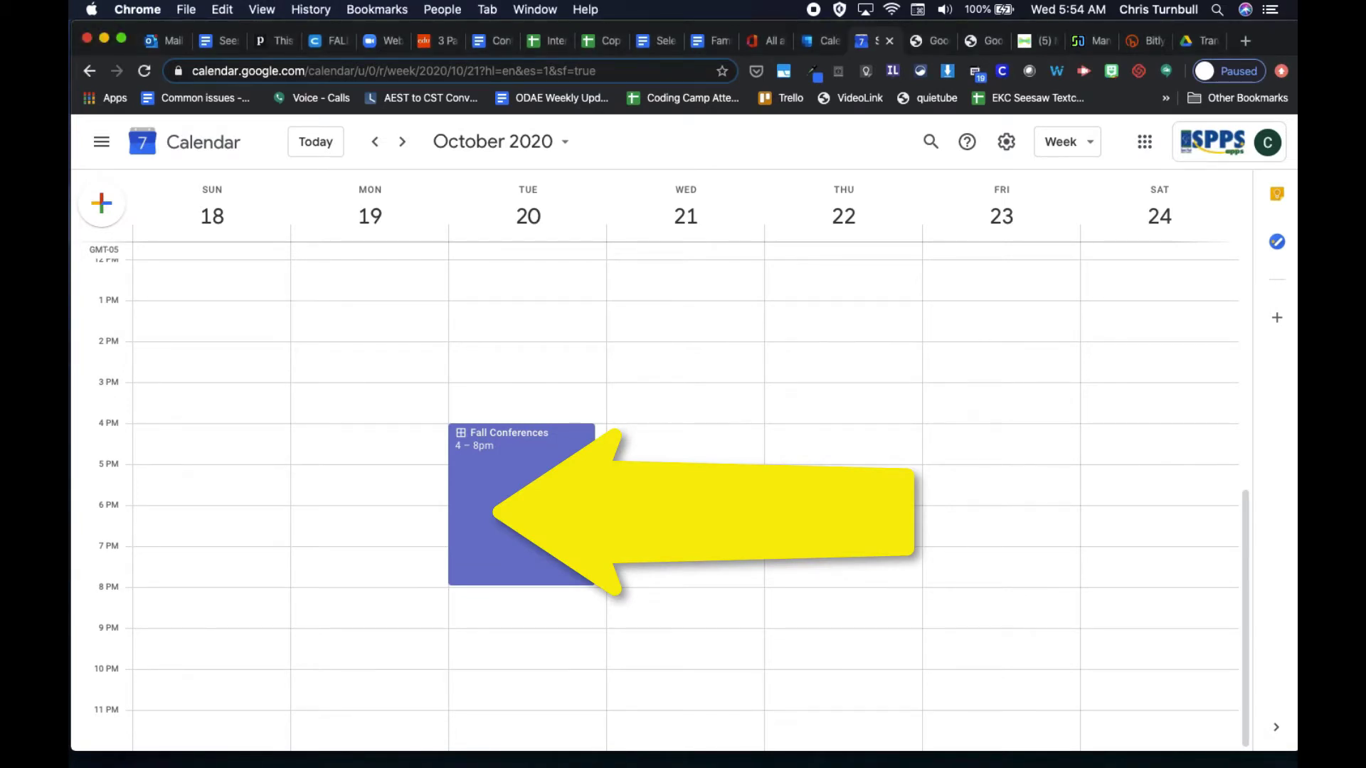
click(536, 502)
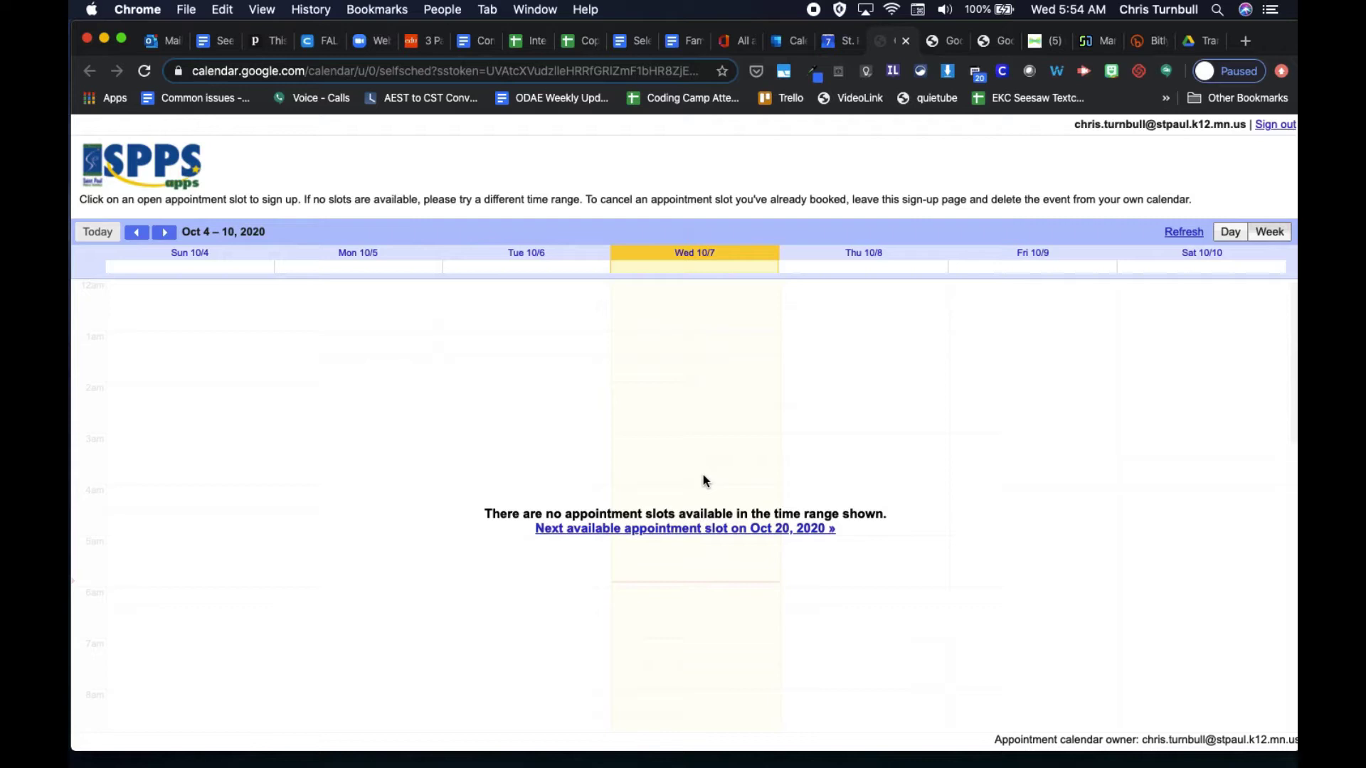
Jump the sign-up page to the Oct 18–24 week and copy its web address
click(665, 529)
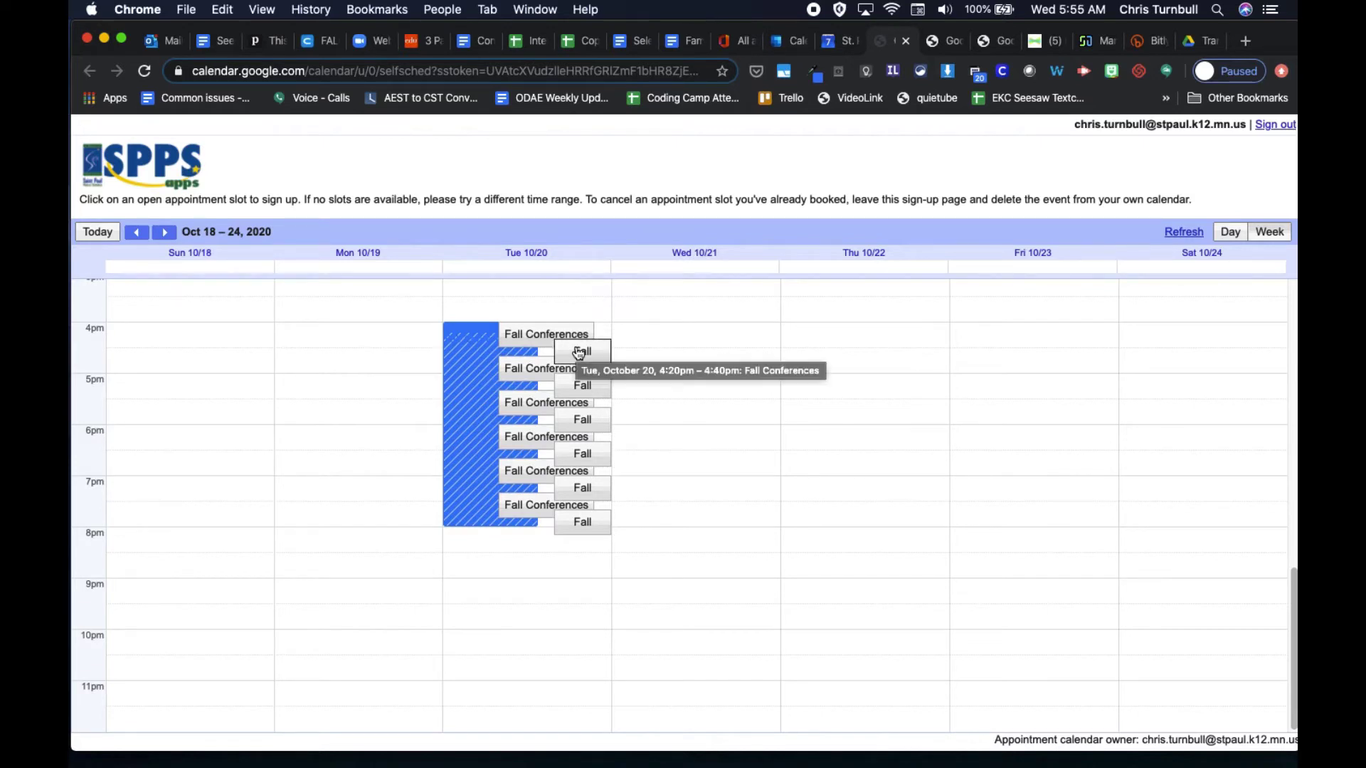
click(503, 73)
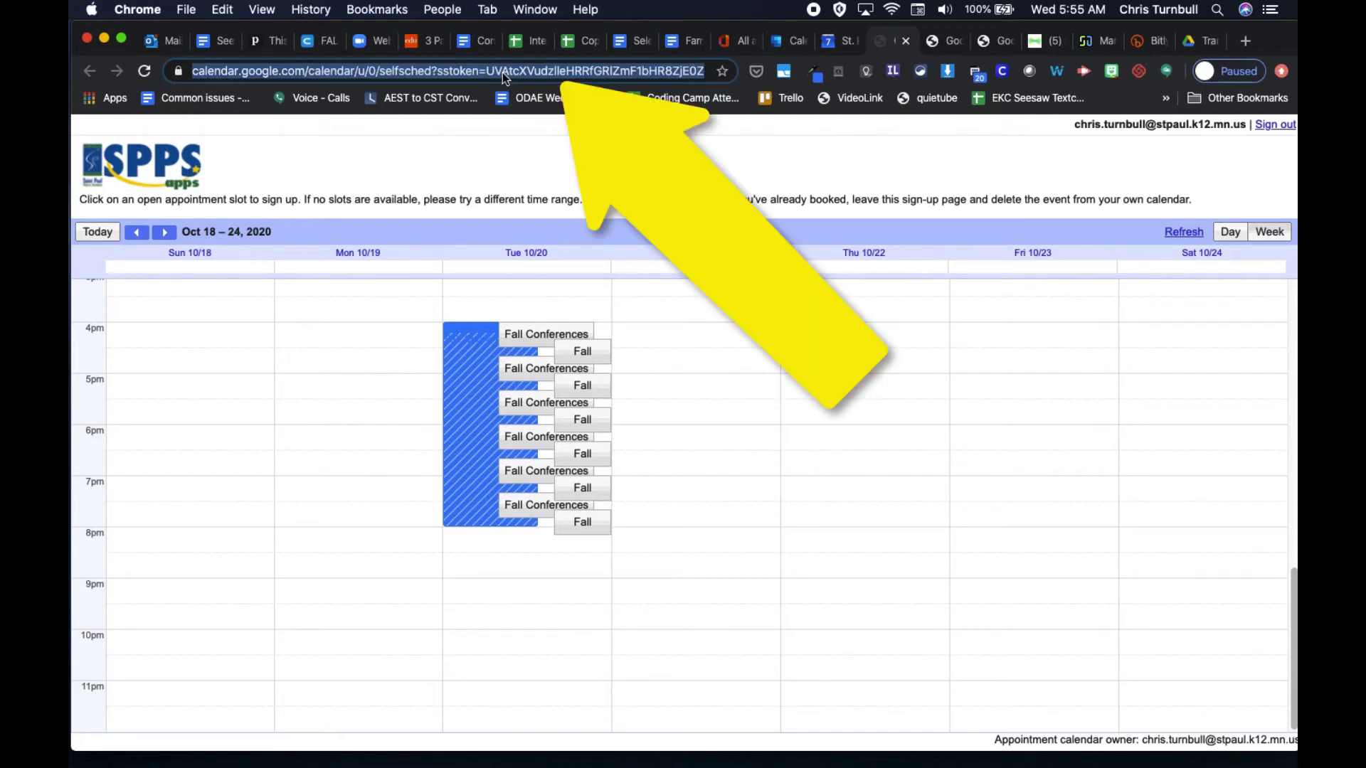
key(super+c)
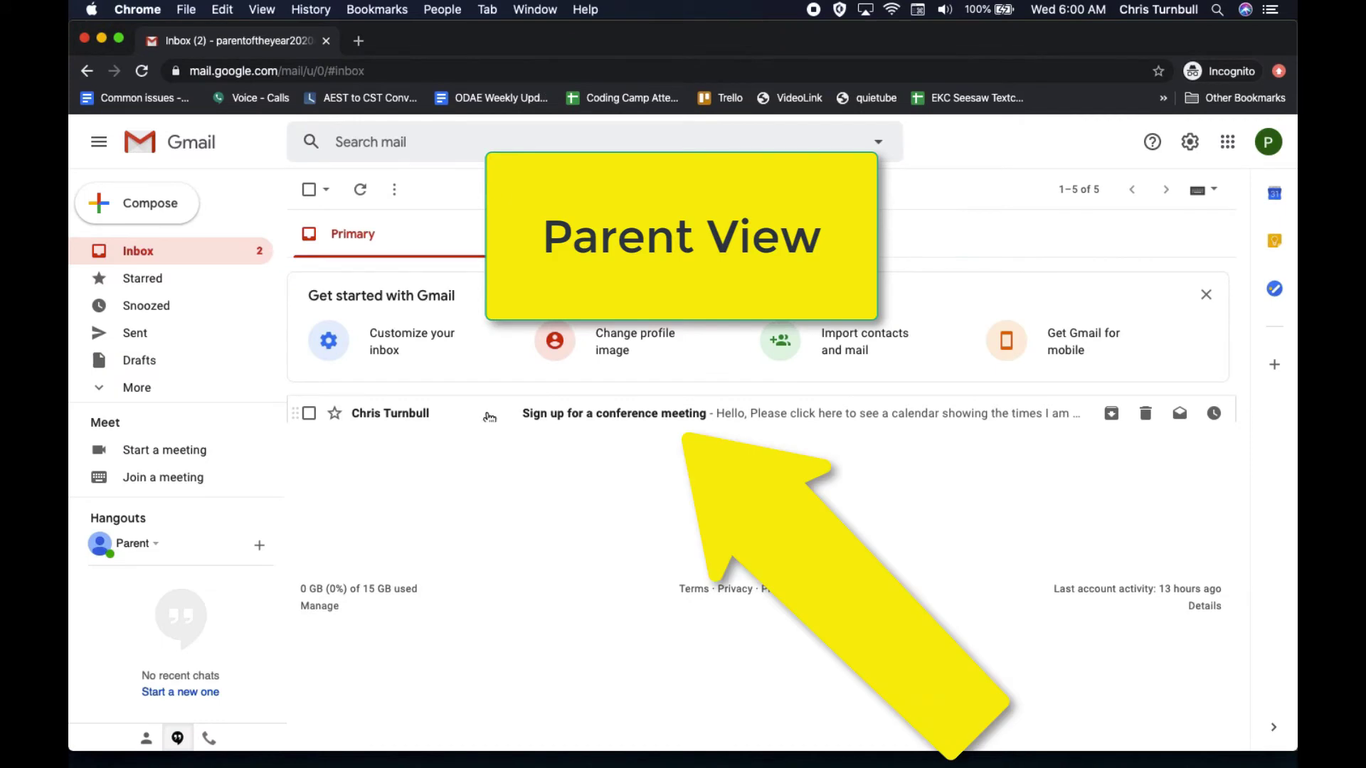
Open the 'Sign up for a conference meeting' email in Gmail
click(488, 418)
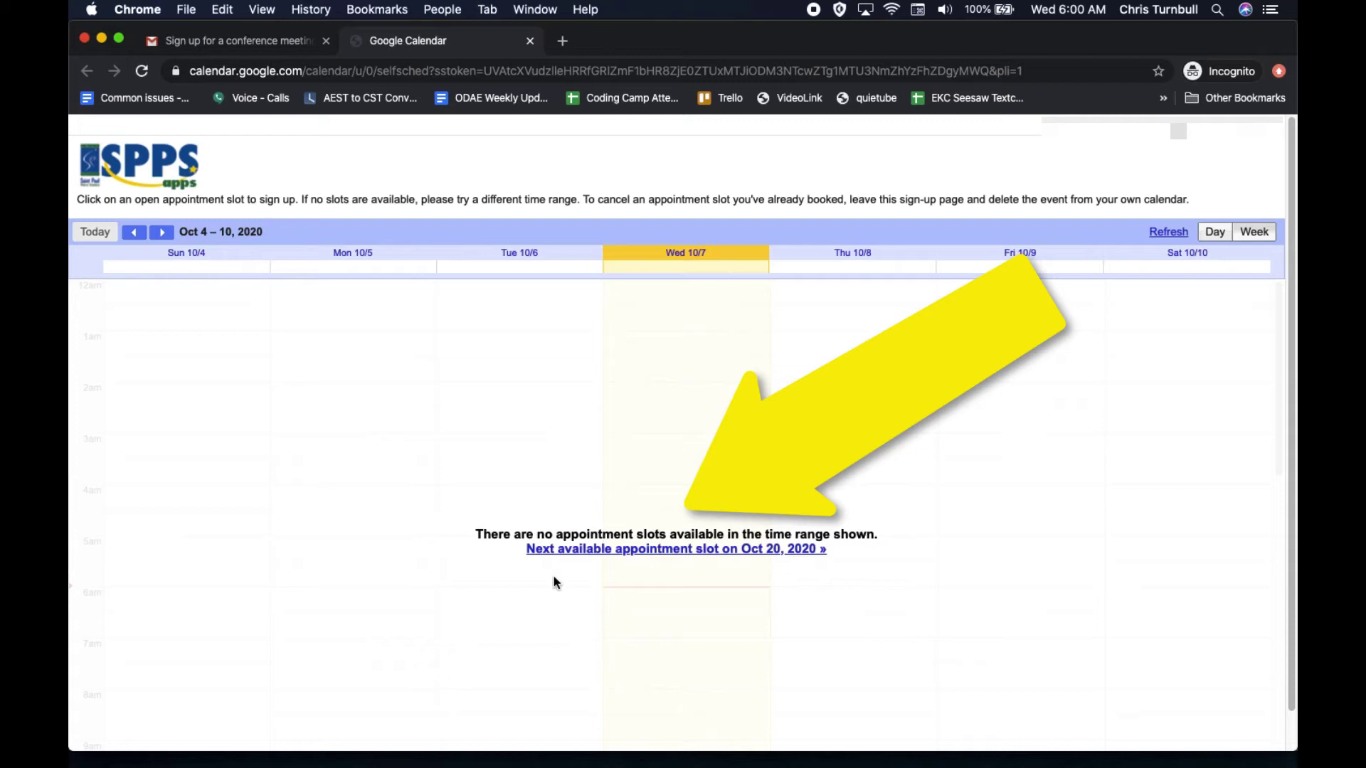
Jump to the October 20 week and pick the 5:20–5:40pm Fall Conferences slot
click(613, 549)
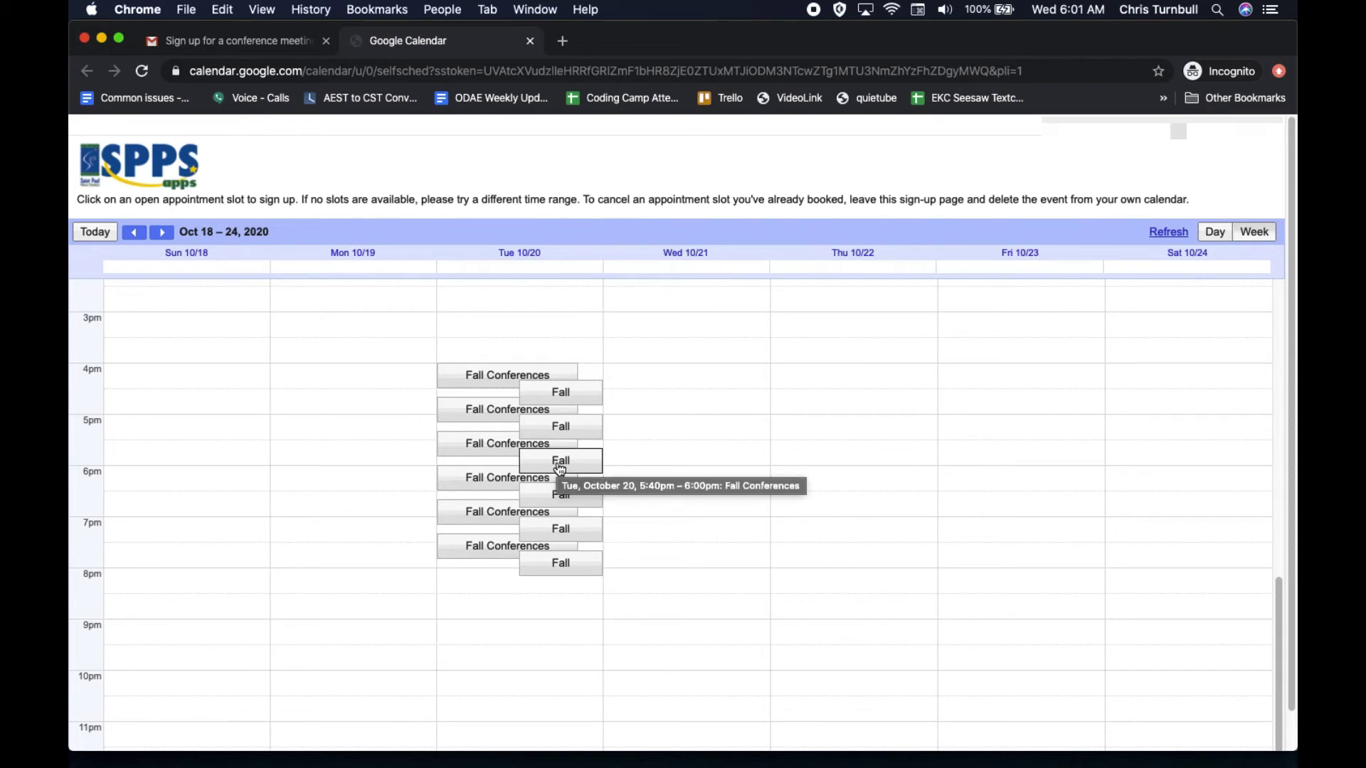
click(483, 446)
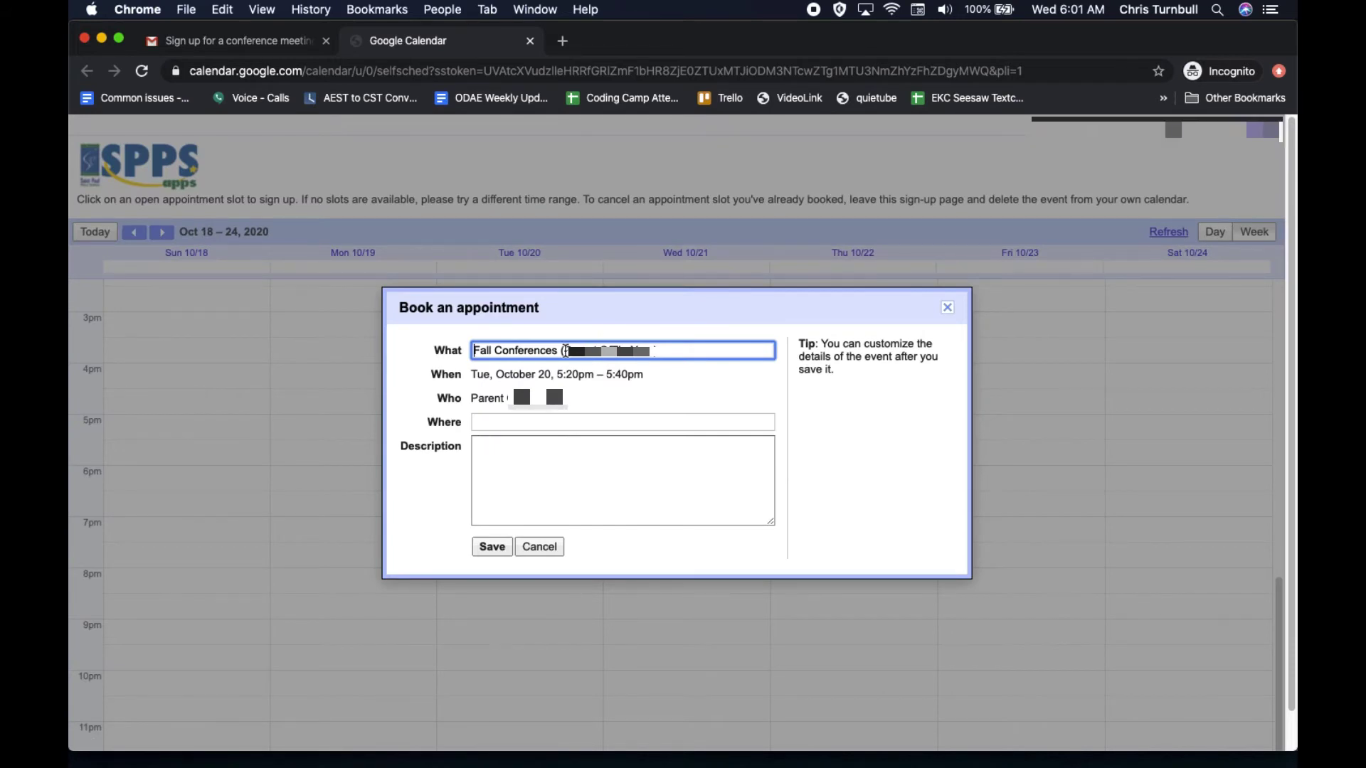
Title the booking 'Fall Conferences (My Student's Name)', add the note 'I need someone who speaks Spanish.', and save
drag(565, 350, 652, 346)
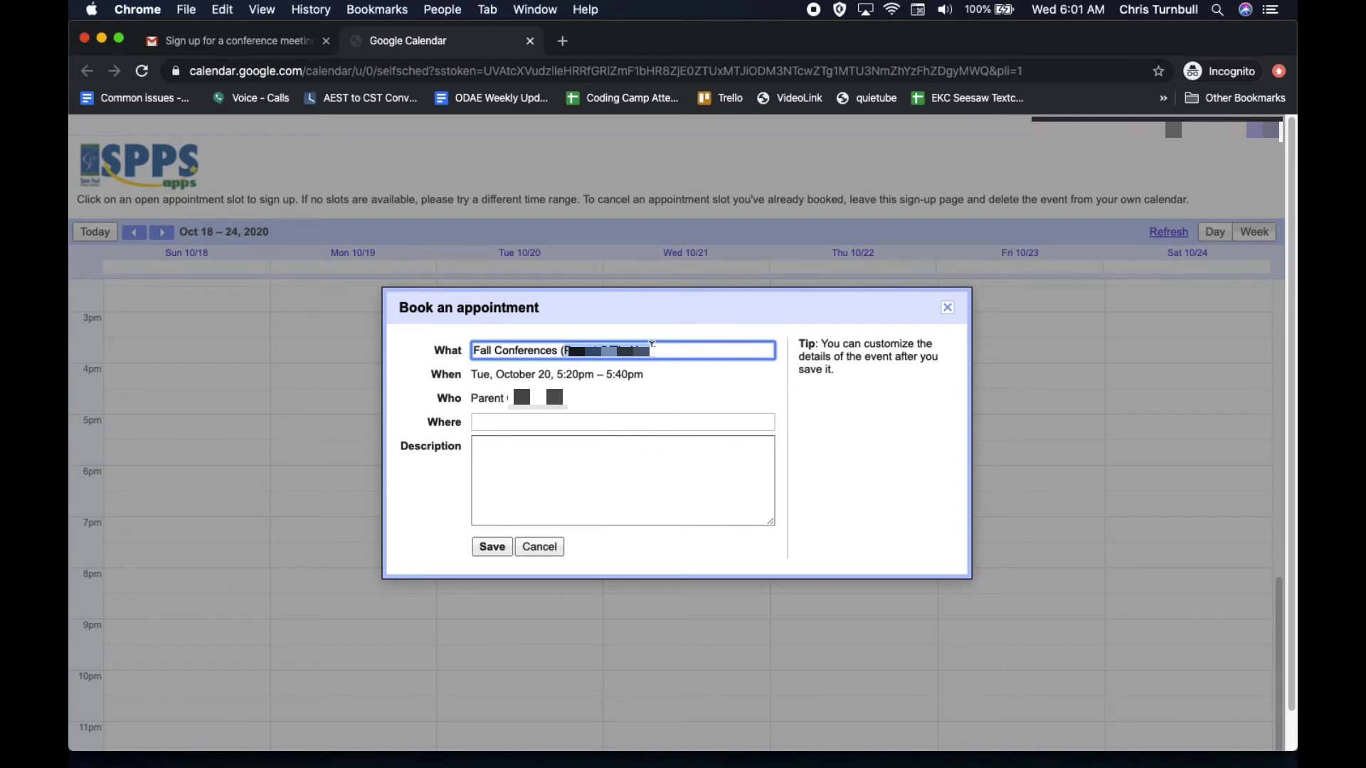
key(BackSpace)
text(My S)
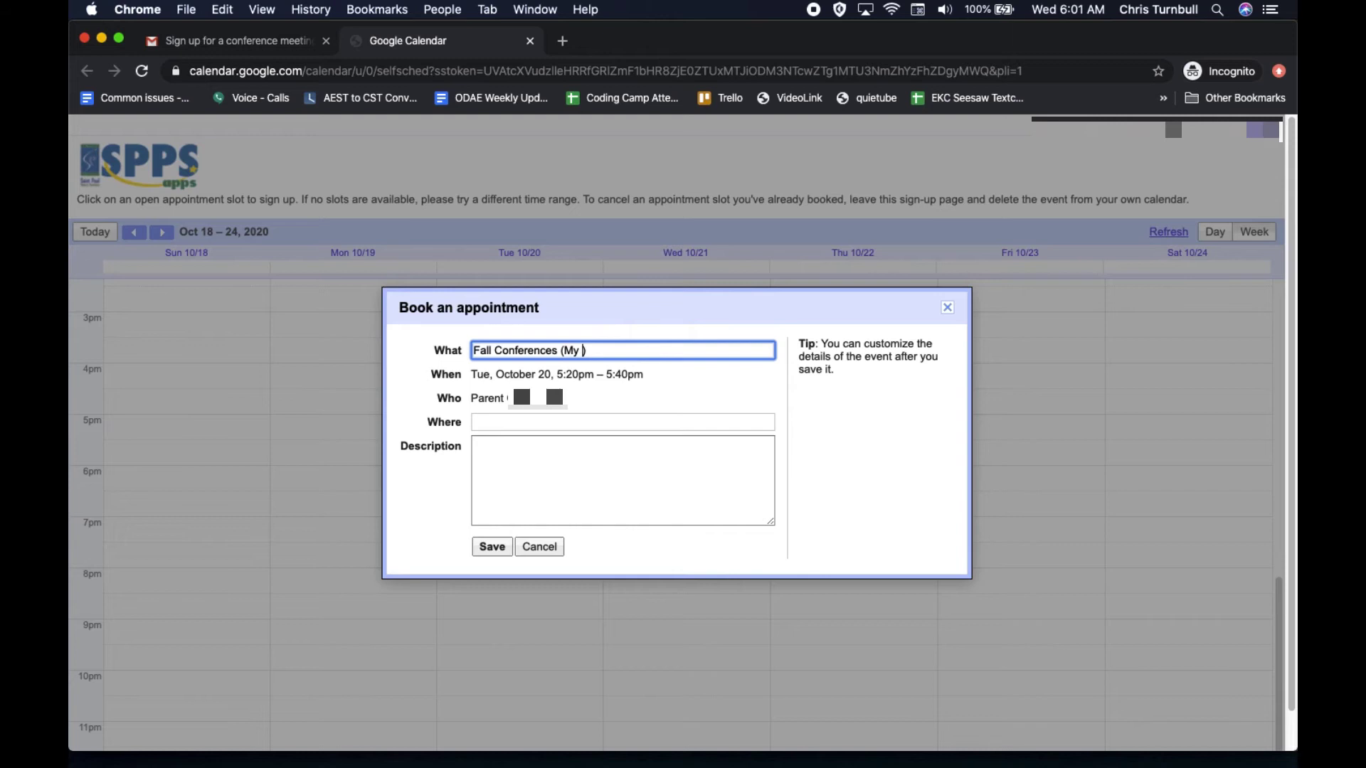
text(tudent's Name)
click(526, 455)
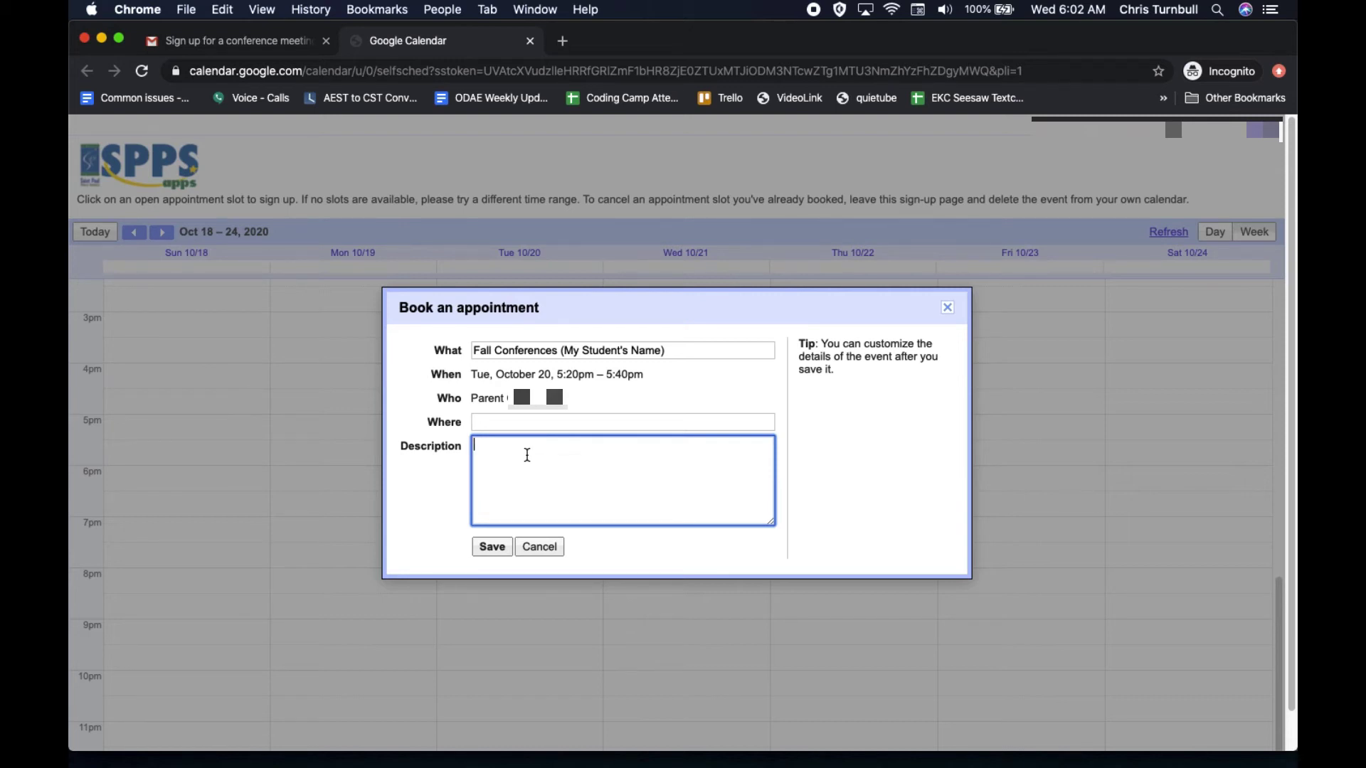
text(I need someone who speaks )
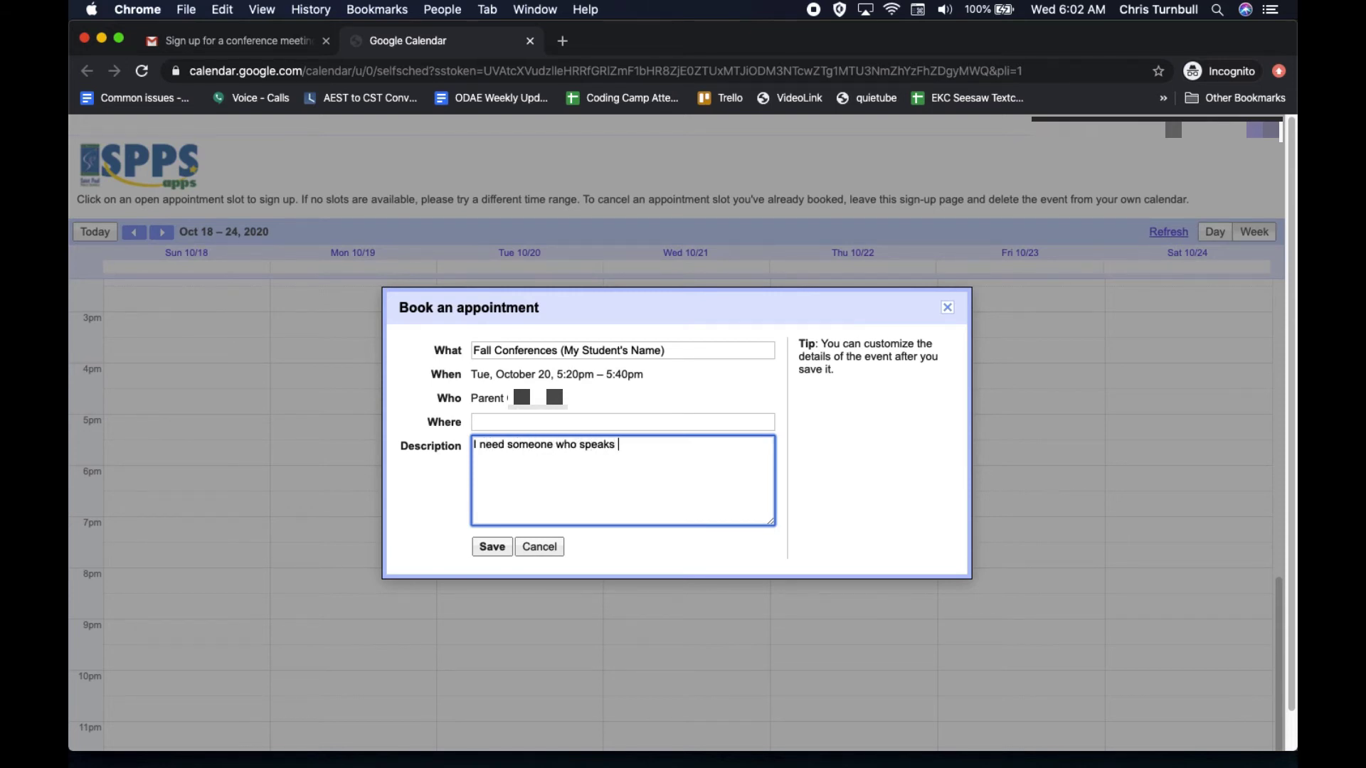
text(Spanish.)
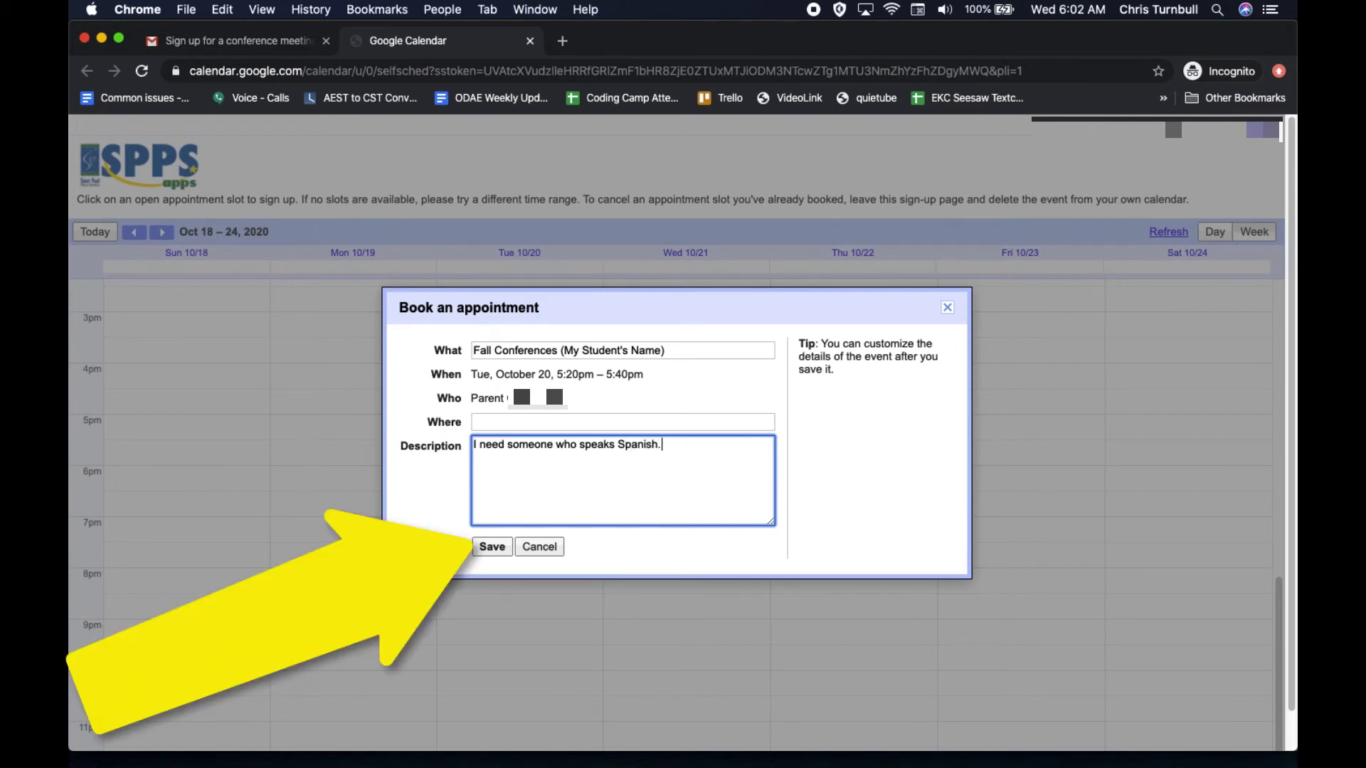
click(481, 545)
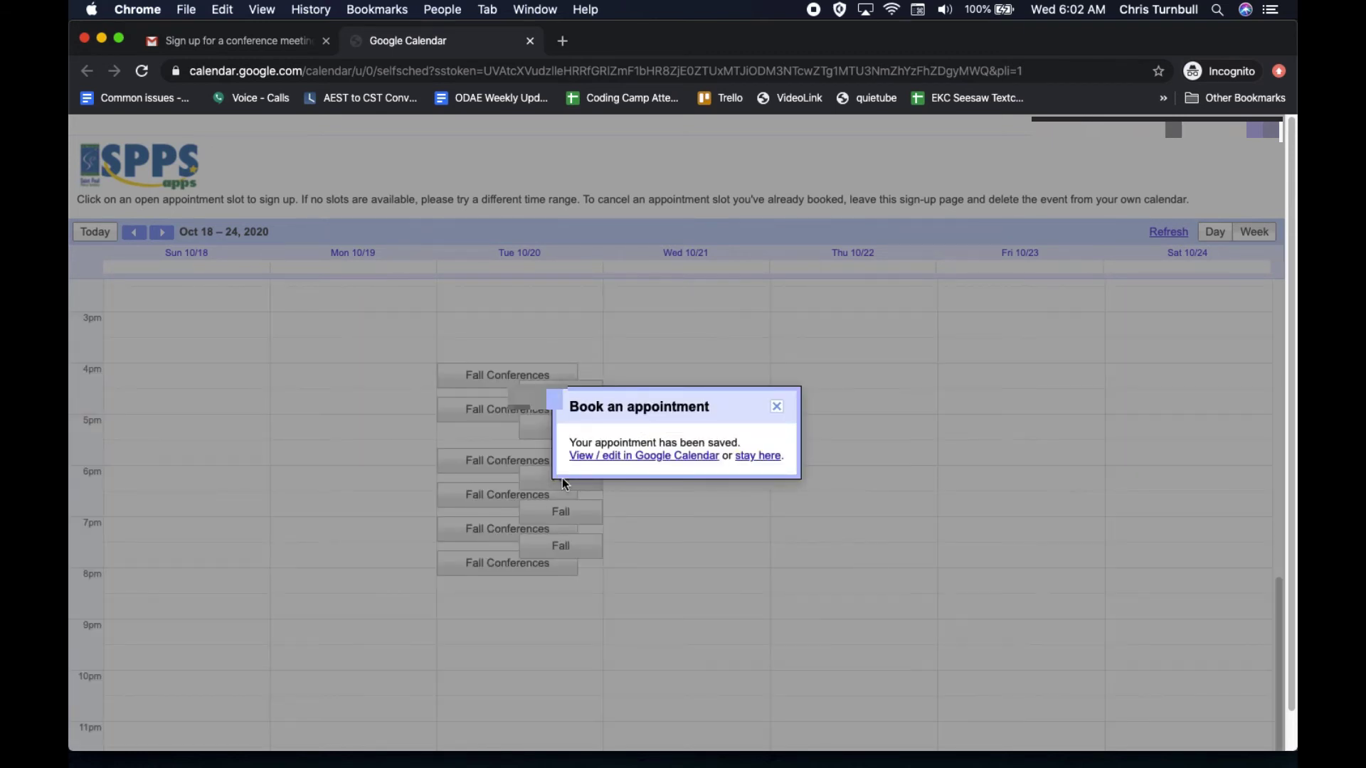
Dismiss the booking confirmation and view the booked appointment in Tuesday's 4–8pm block
click(775, 407)
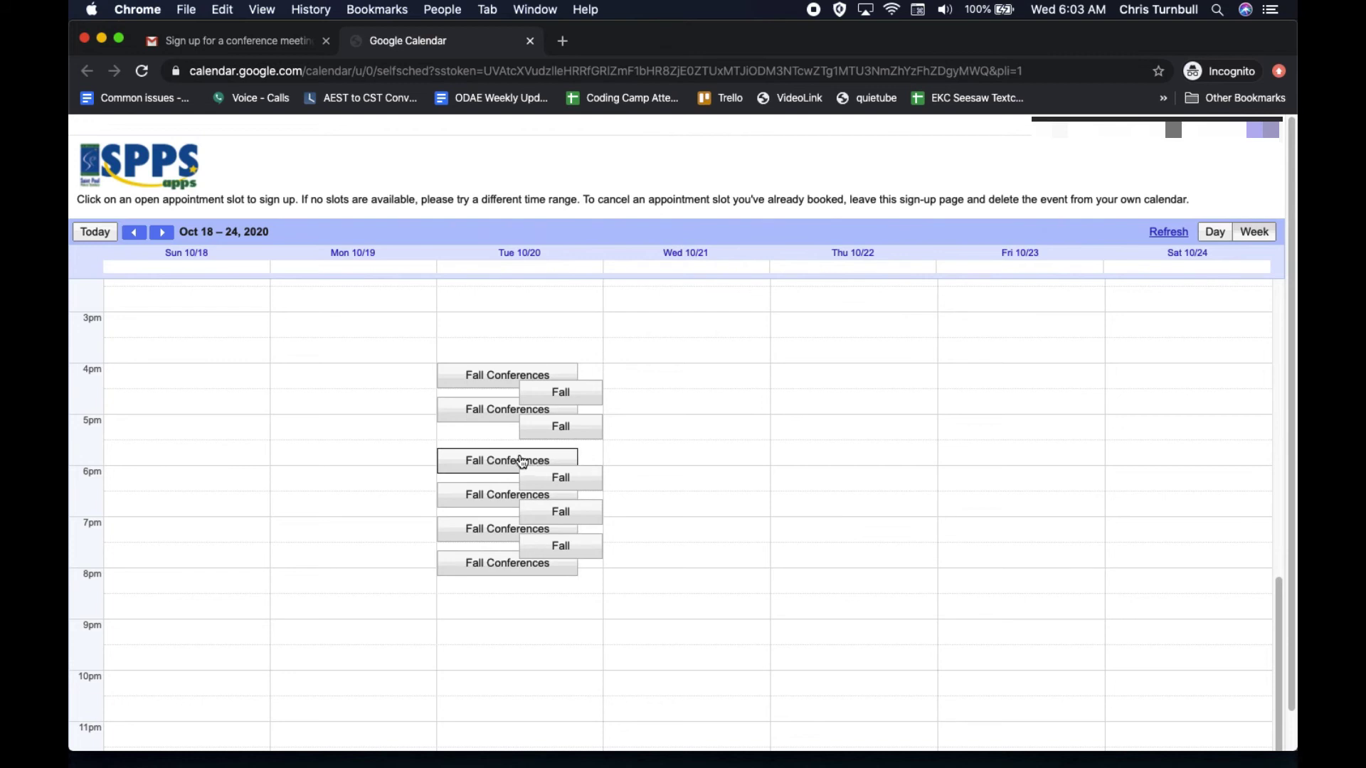
mouse_move(474, 466)
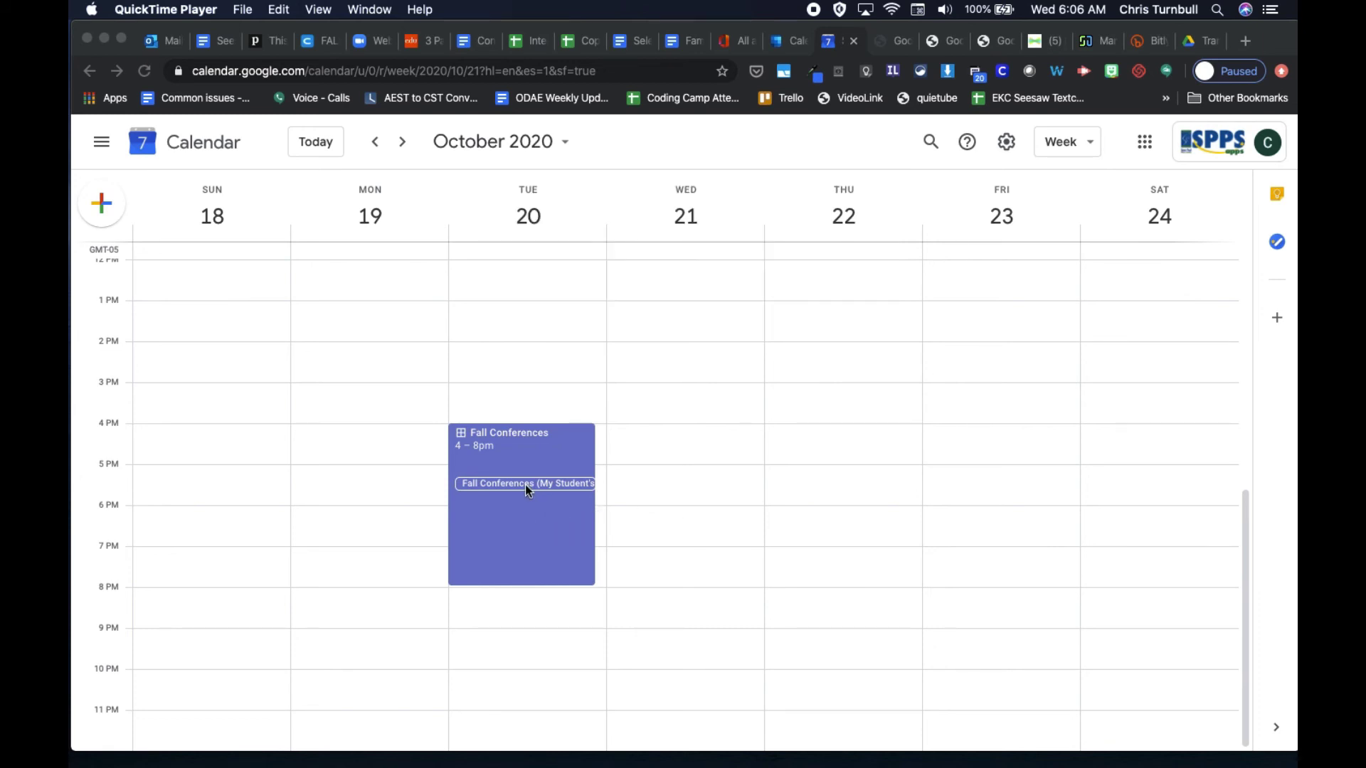
click(489, 486)
click(489, 486)
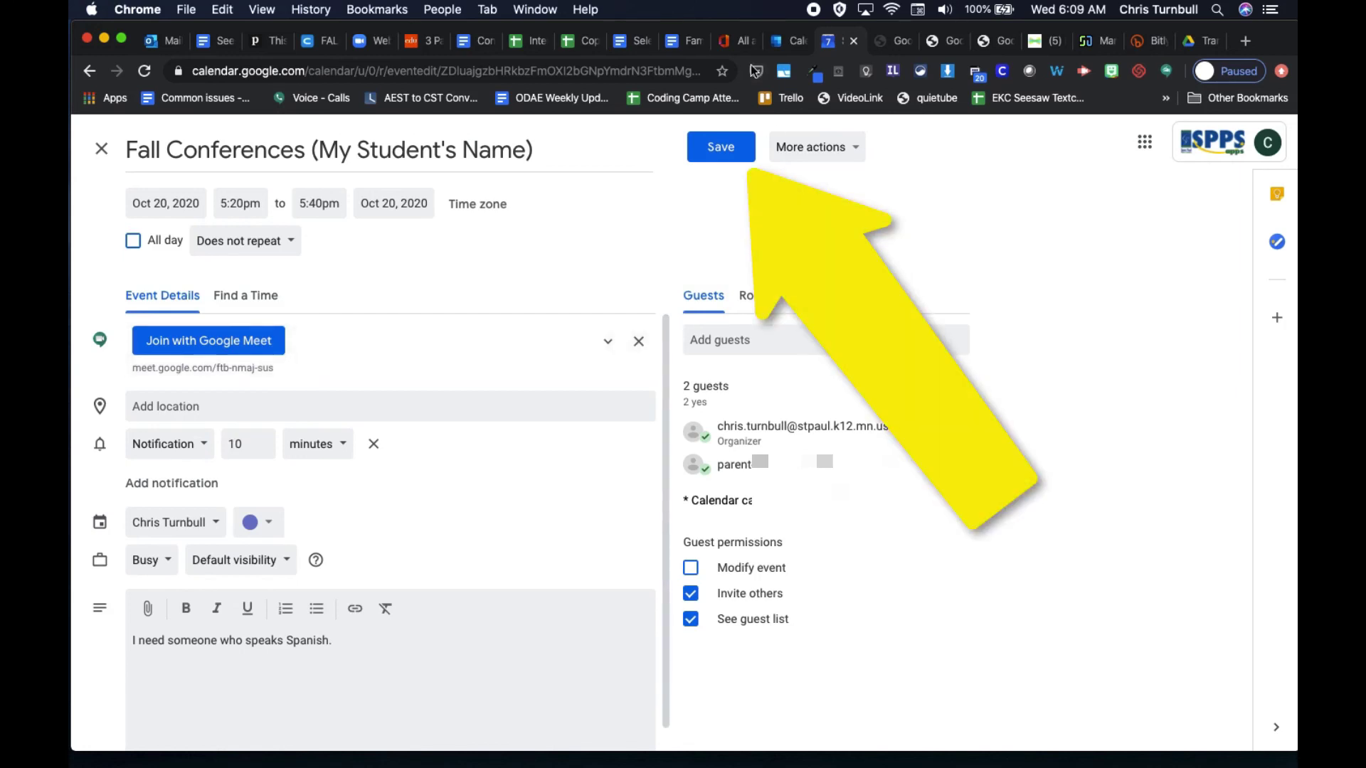
click(715, 148)
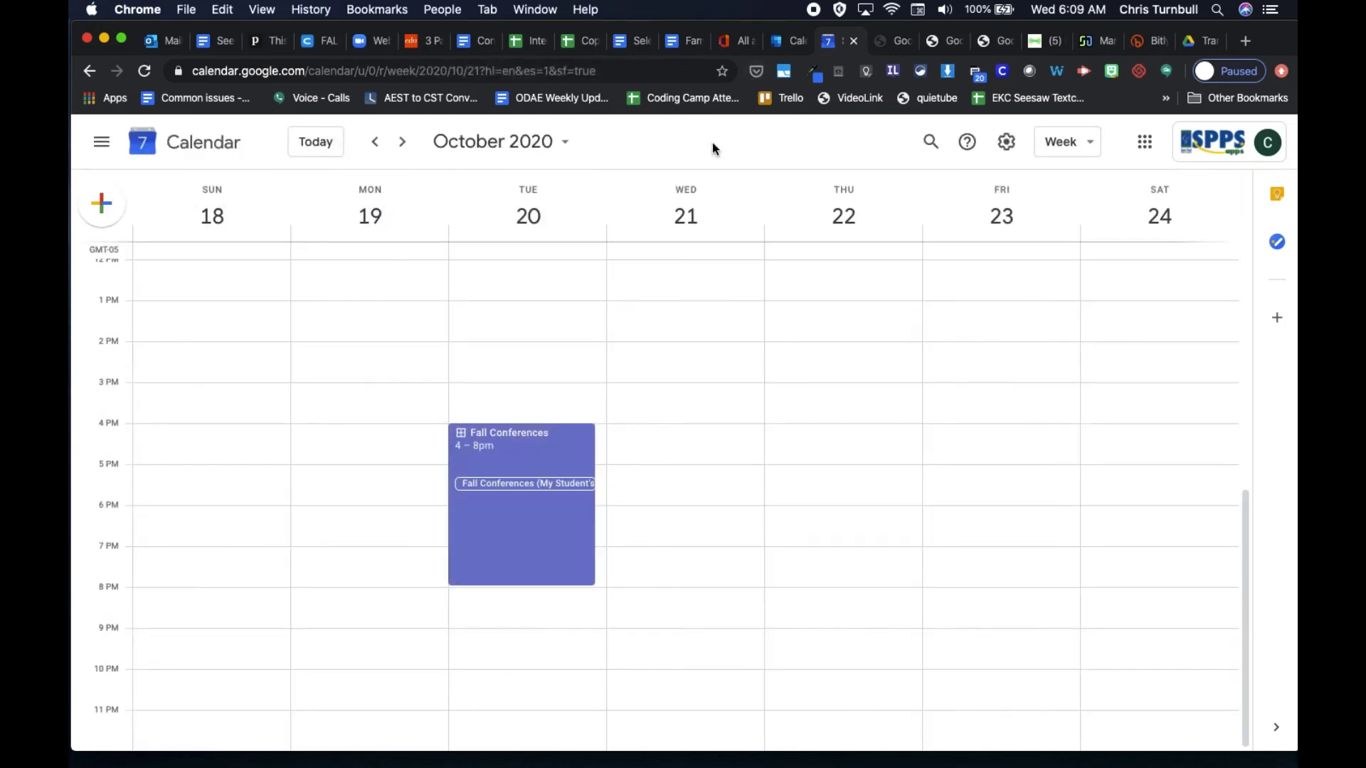